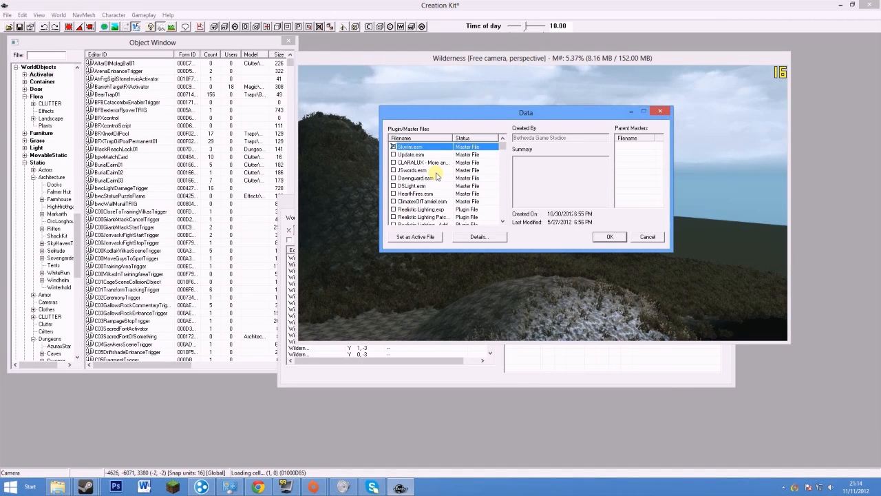
Load Skyrim.esm as the only master and decline saving the plugin changes
mouse_move(503, 145)
left_mouse_down()
mouse_move(504, 214)
mouse_move(511, 143)
left_mouse_up()
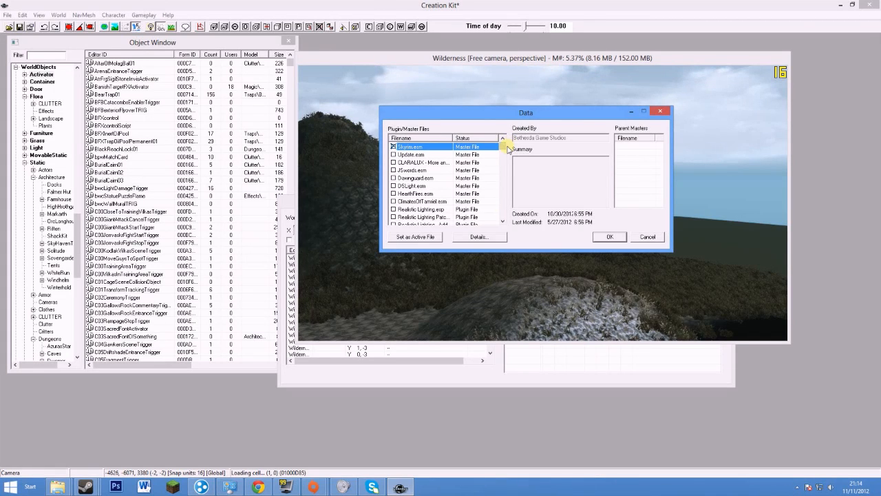
mouse_move(507, 149)
left_mouse_down()
mouse_move(505, 173)
mouse_move(502, 144)
left_mouse_up()
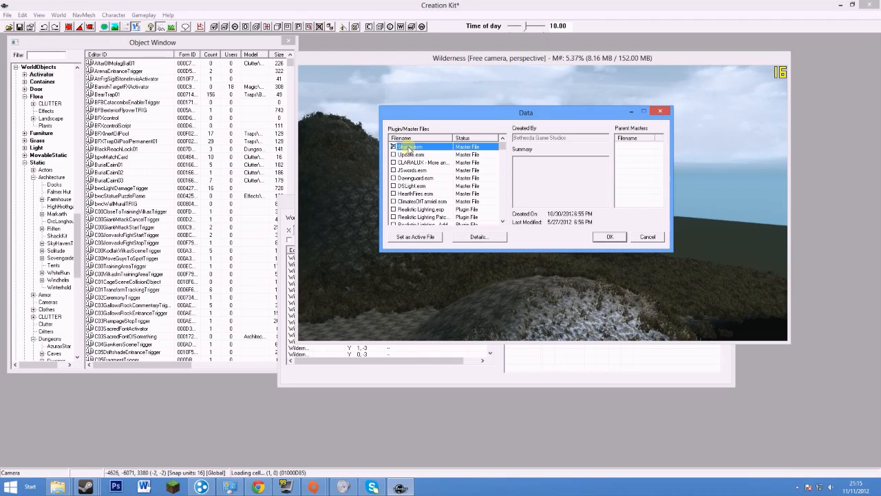
left_click(612, 237)
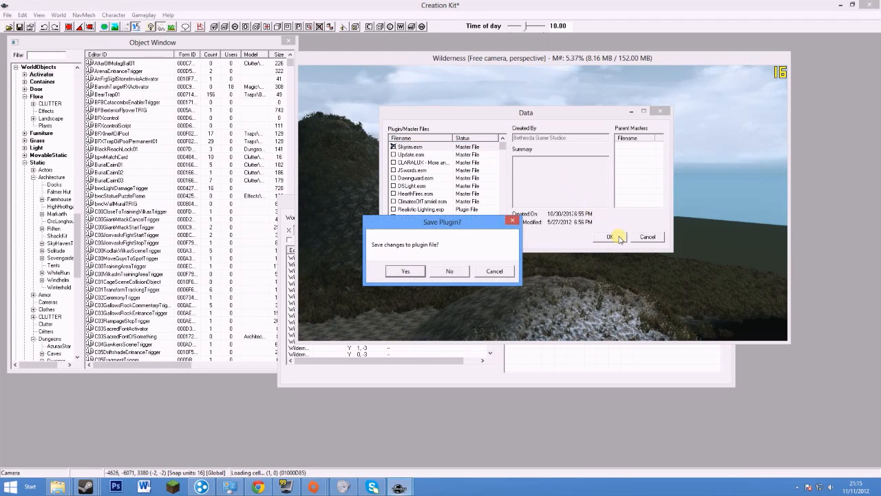
left_click(451, 270)
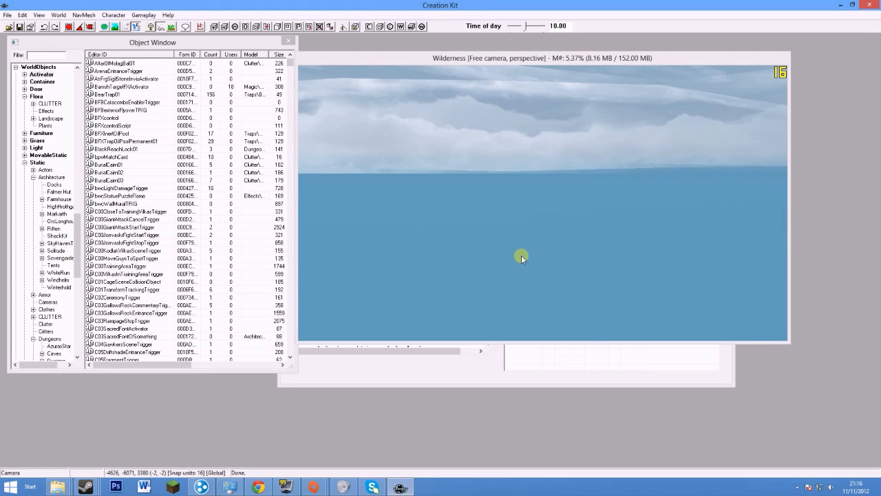
Open the Data file list and close it without changes
left_click(6, 16)
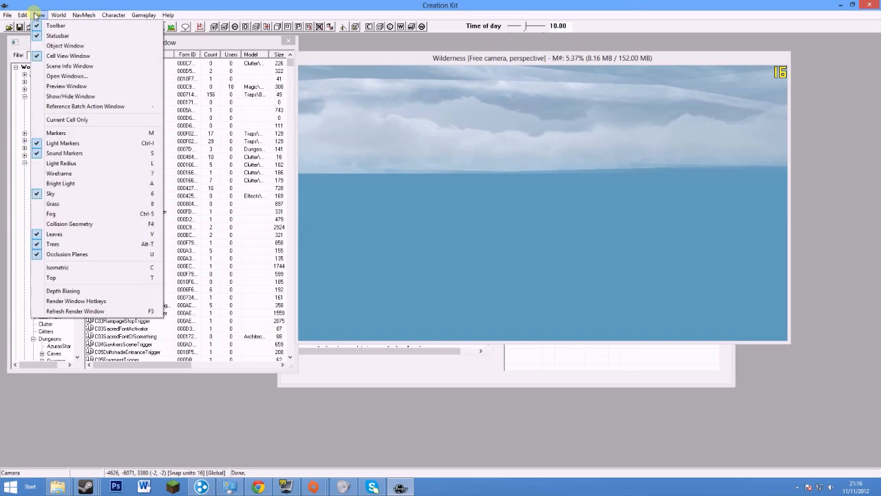
left_click(21, 26)
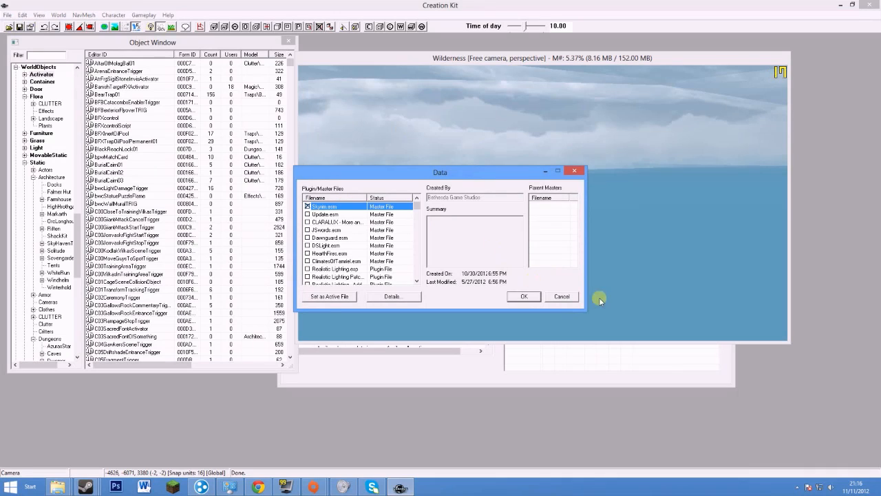
left_click(571, 300)
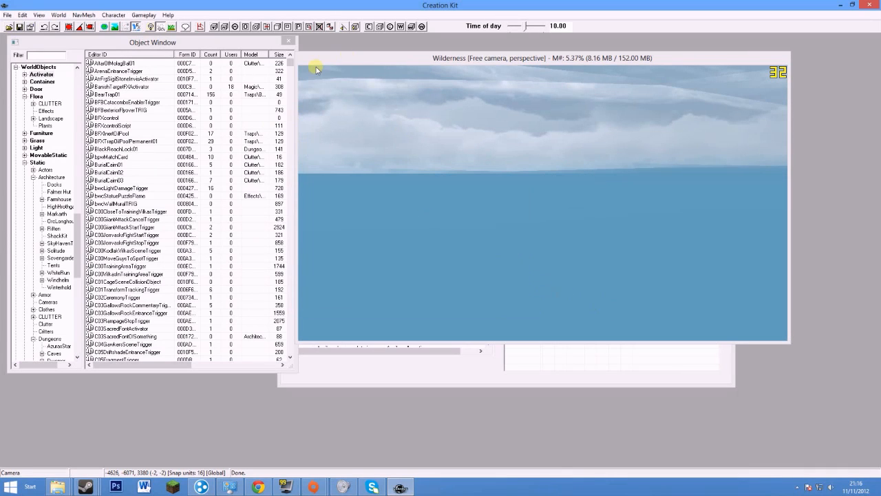
Reposition the render view and Cell View panel, keeping Interiors as the shown world space
left_click_drag(346, 57, 381, 46)
left_click_drag(314, 209, 308, 290)
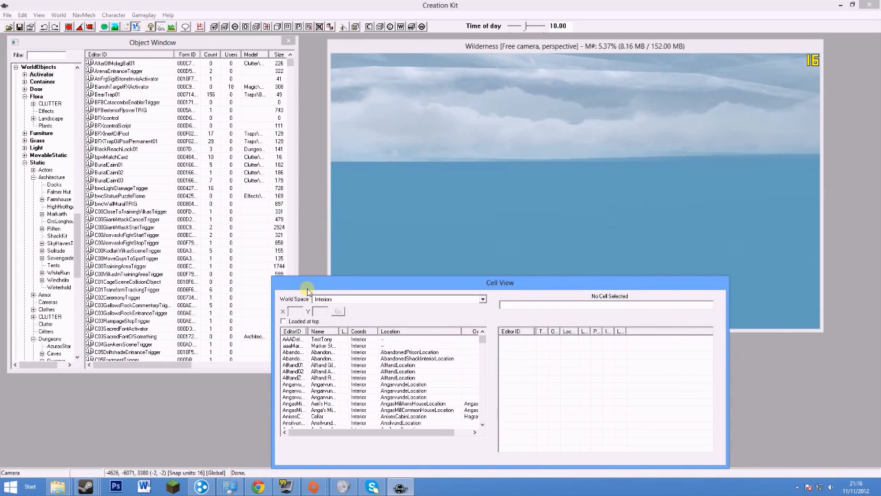
left_click_drag(319, 288, 399, 279)
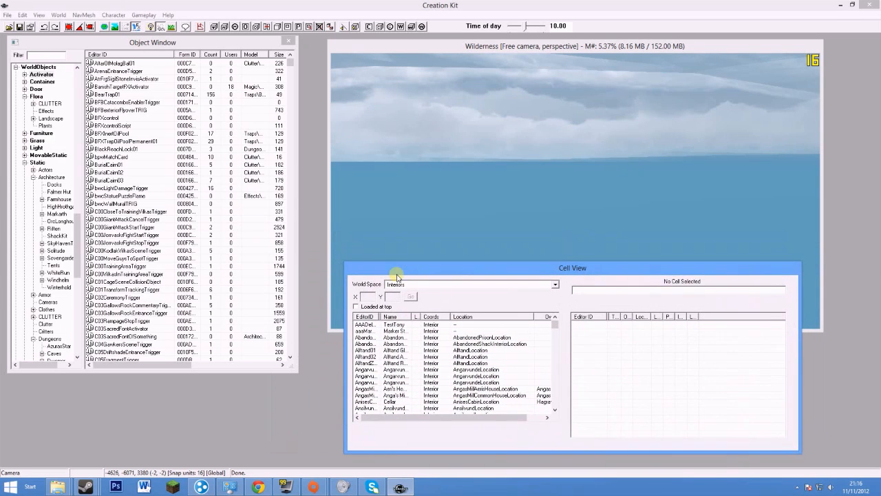
left_click(410, 289)
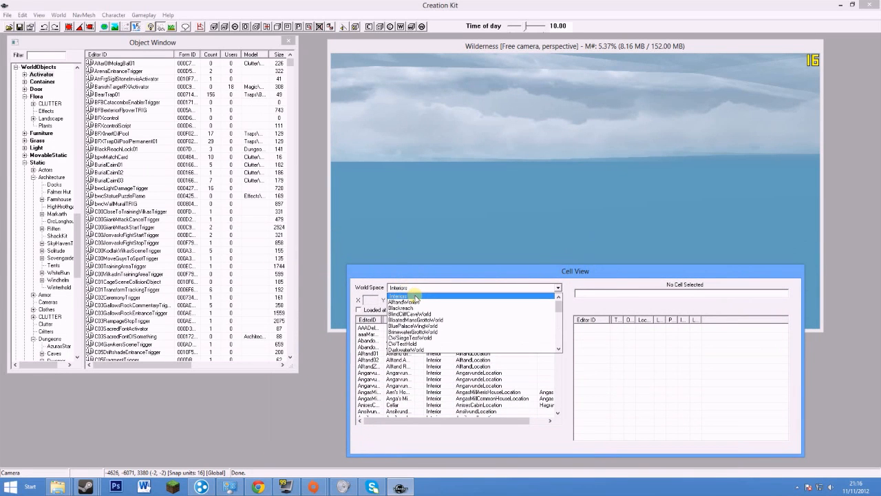
left_click(417, 297)
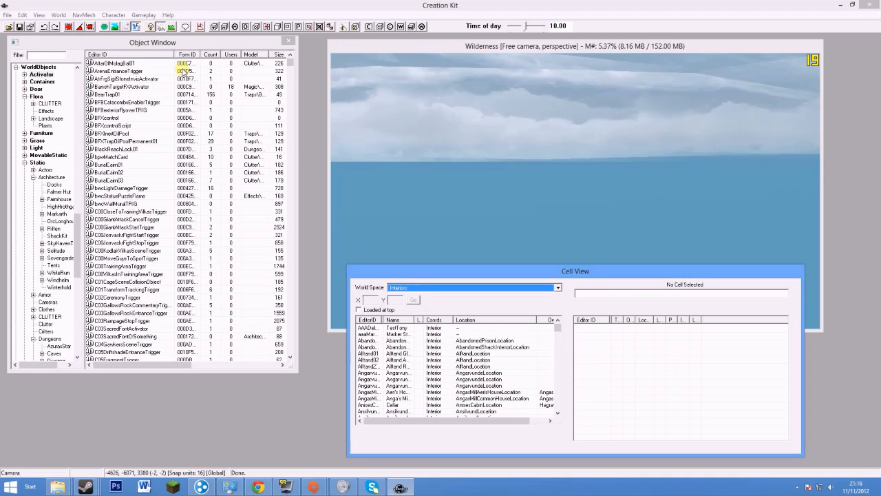
left_click_drag(81, 48, 87, 65)
left_click_drag(83, 241, 131, 387)
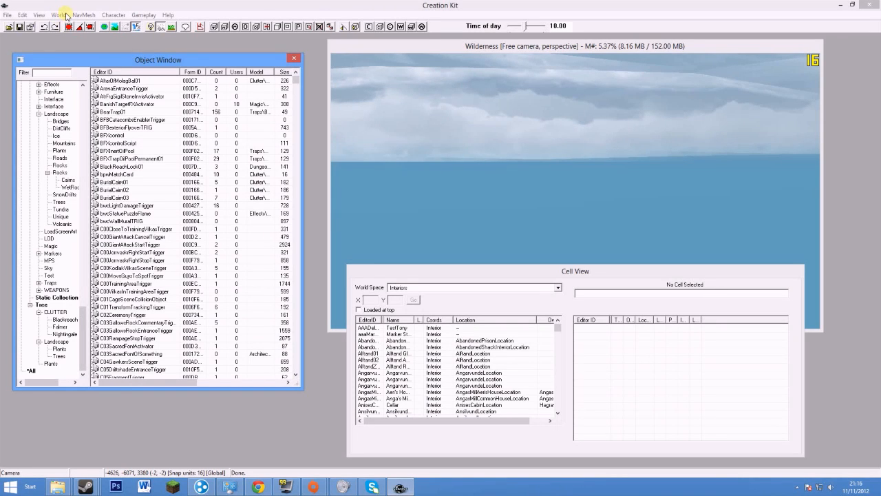
Open the WorldSpace editor from the World menu
left_click(314, 13)
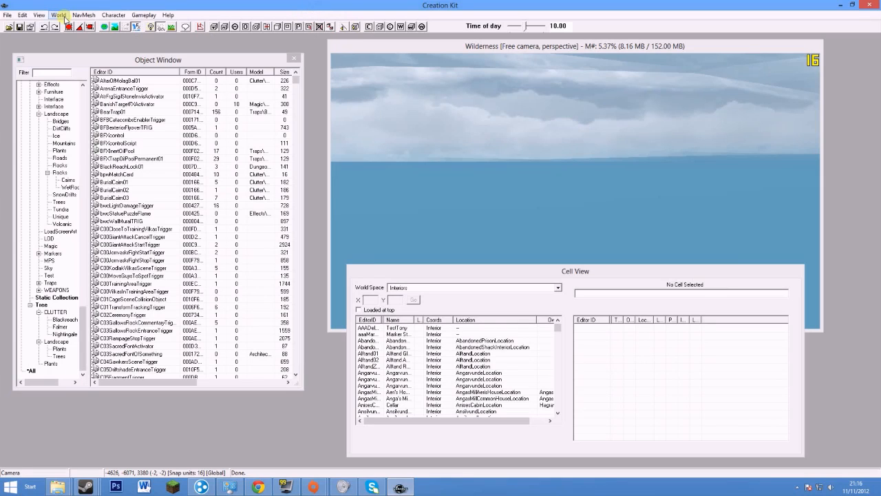
left_click(60, 15)
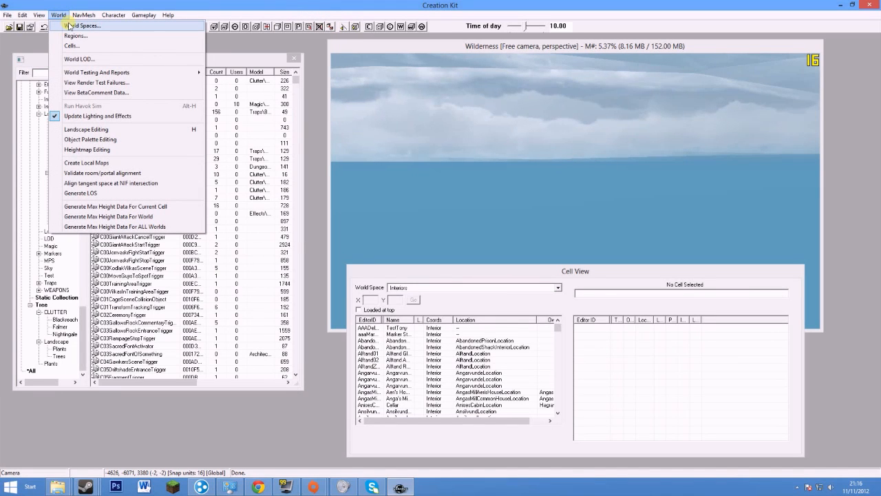
left_click(70, 26)
left_click_drag(455, 51, 339, 36)
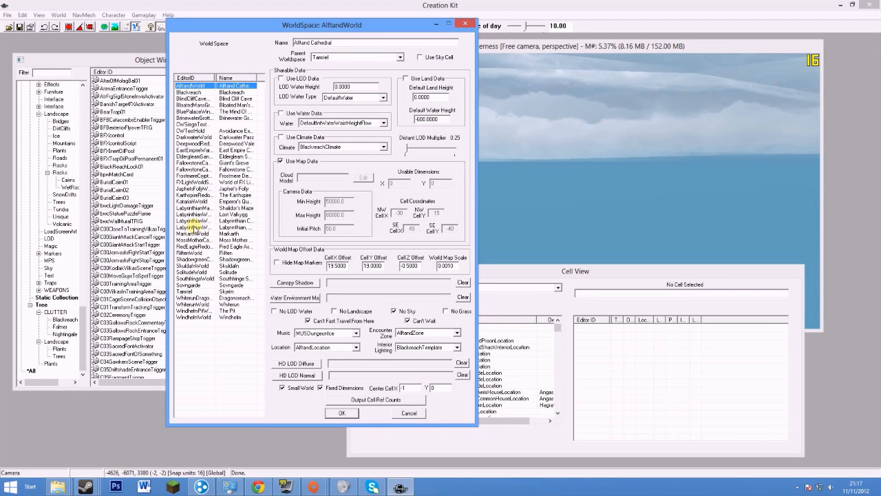
Inspect SouthfringeWorld, Sovngarde and WhiterunDragonsreachWorld, then bring up the list's context menu
left_click(193, 278)
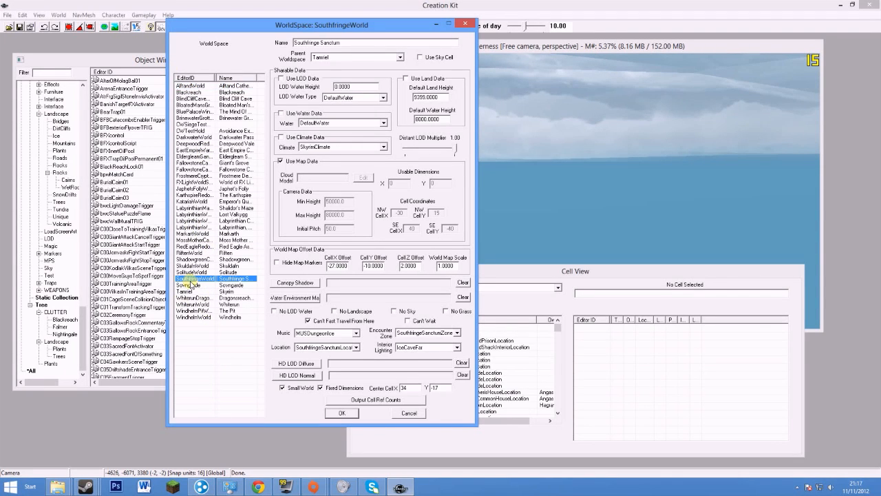
left_click(188, 285)
left_click(187, 298)
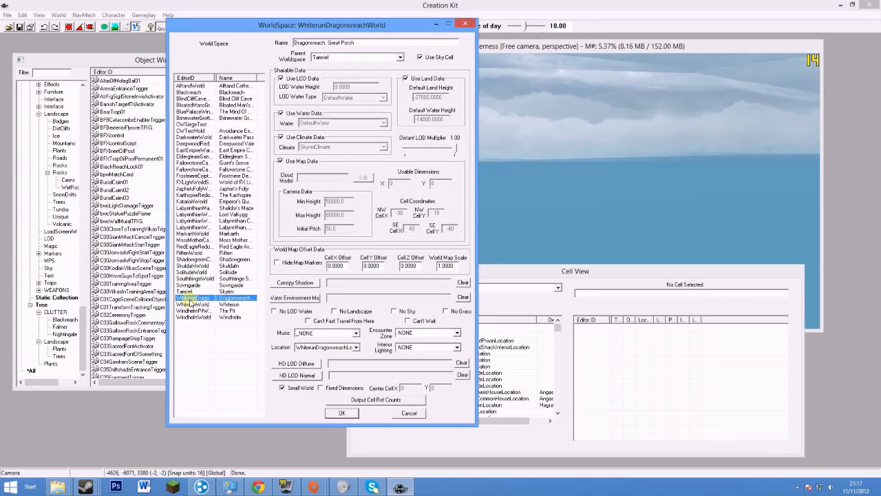
left_click(184, 351)
right_click(186, 351)
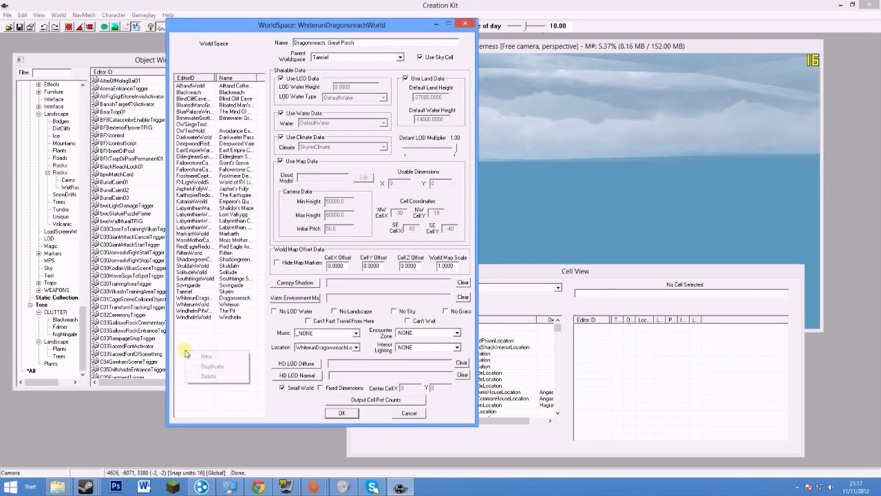
Create a new worldspace with the editor ID 'Test1'
left_click(209, 358)
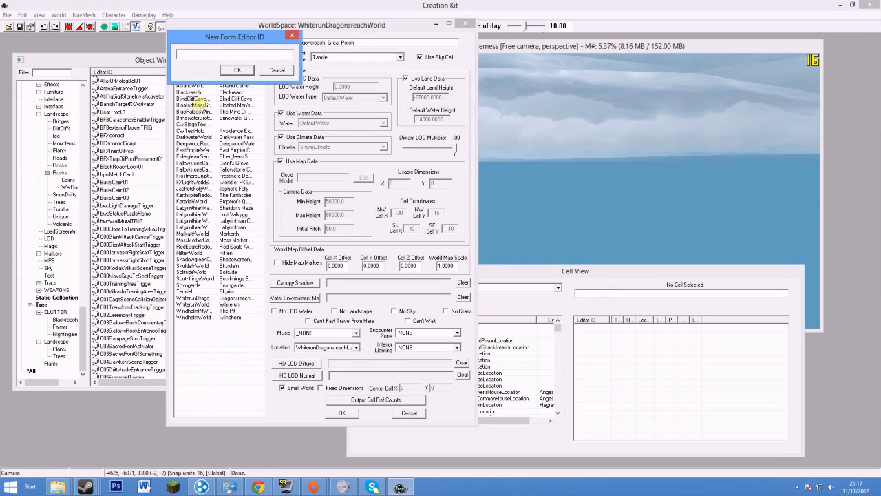
left_click_drag(224, 40, 587, 127)
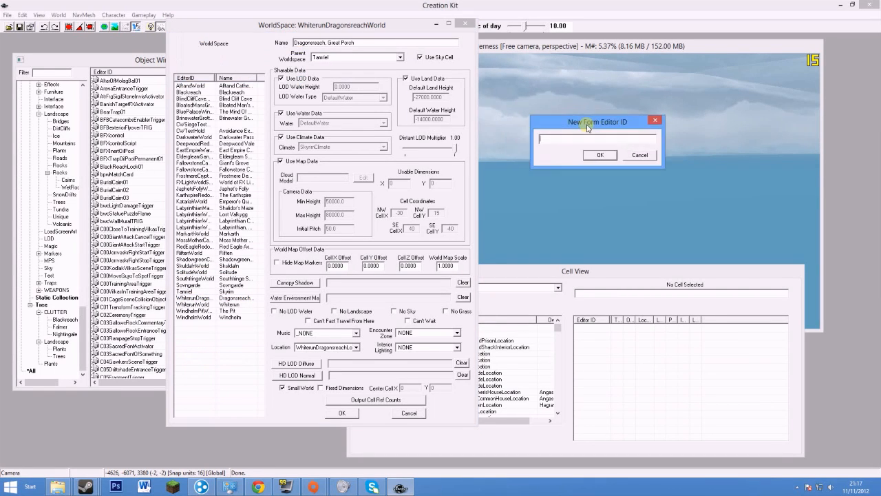
left_click(236, 359)
left_click_drag(573, 124, 578, 128)
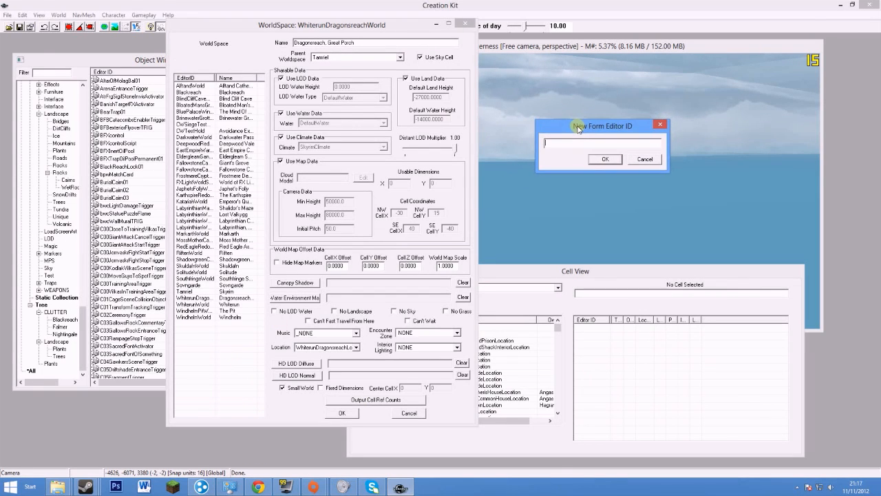
left_click(588, 144)
type("Test1")
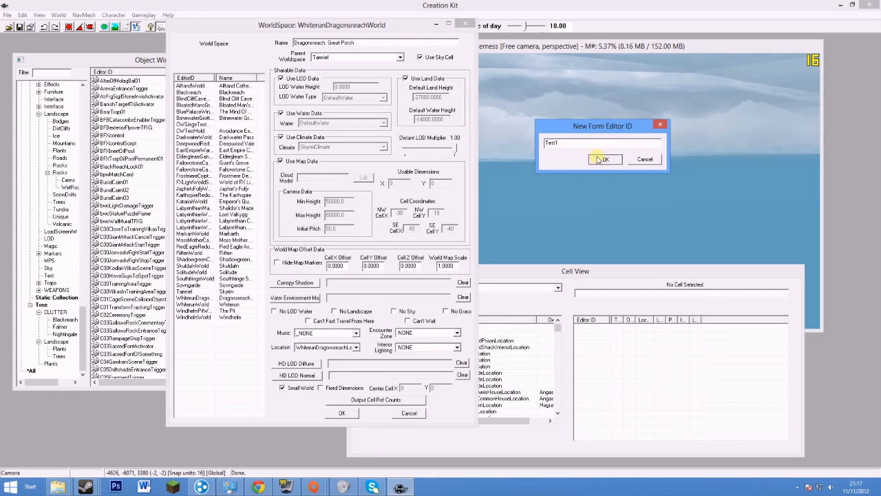
left_click(603, 160)
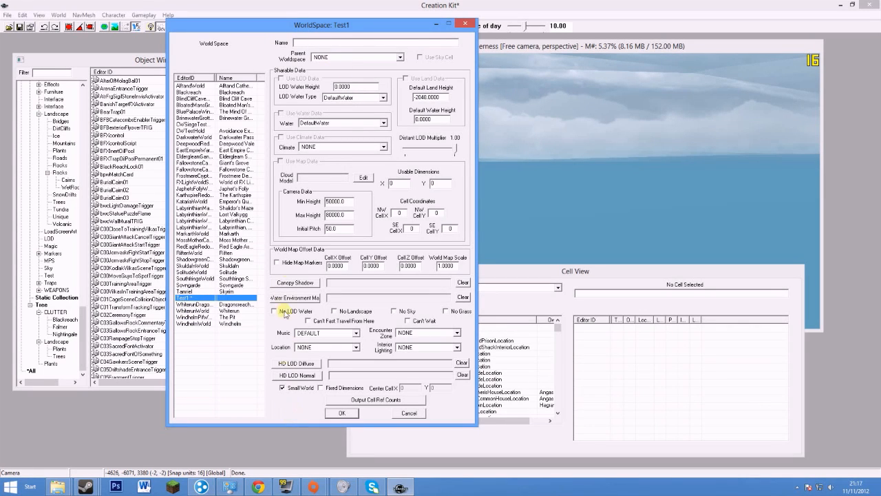
Name the worldspace Test01 with Default Land Height 2000 and Default Water Height 0
left_click(314, 43)
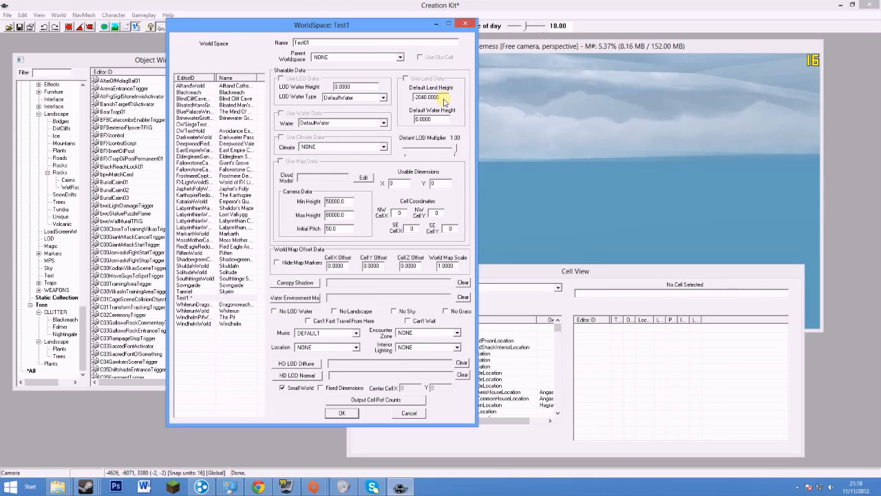
left_click_drag(443, 98, 408, 105)
left_click(439, 98)
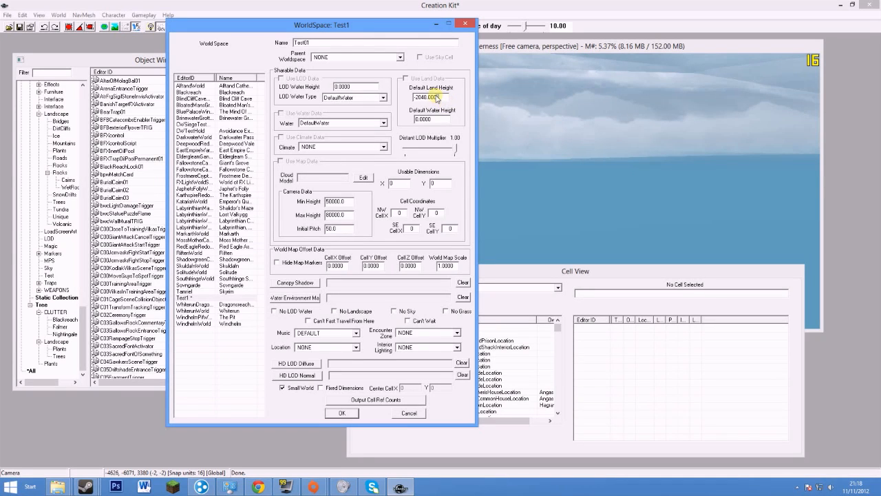
left_click(445, 100)
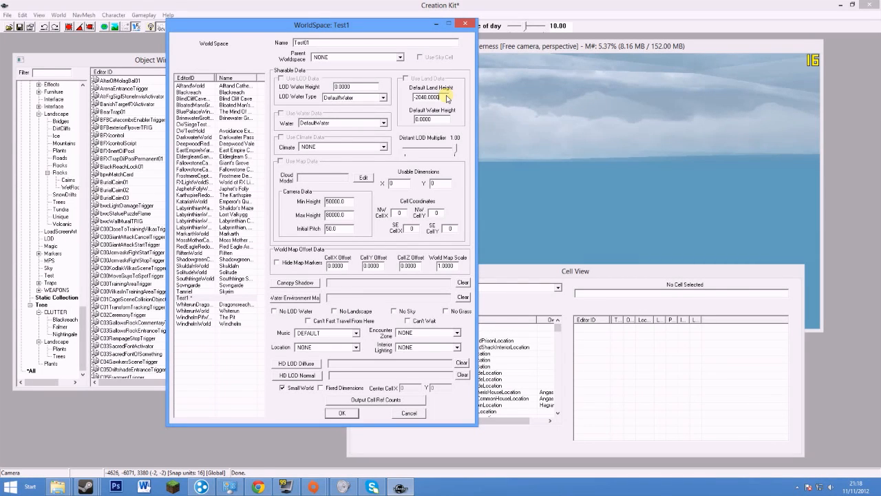
left_click_drag(446, 98, 400, 82)
type("2")
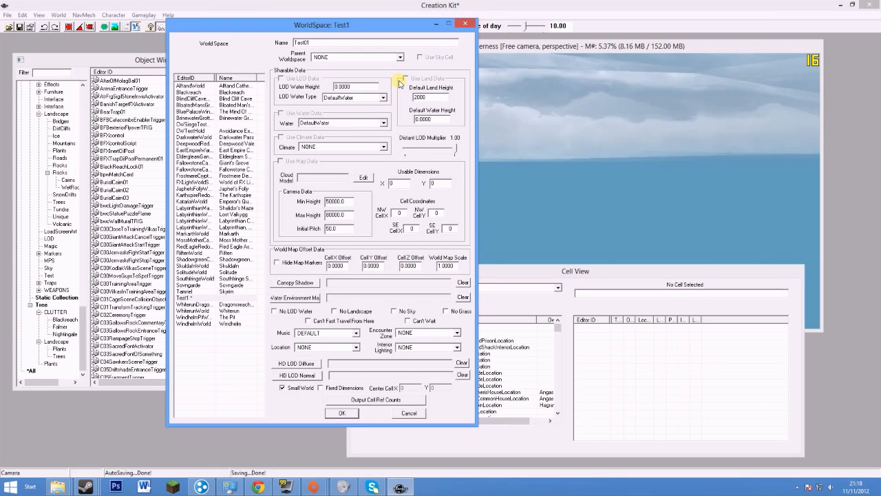
left_click(433, 121)
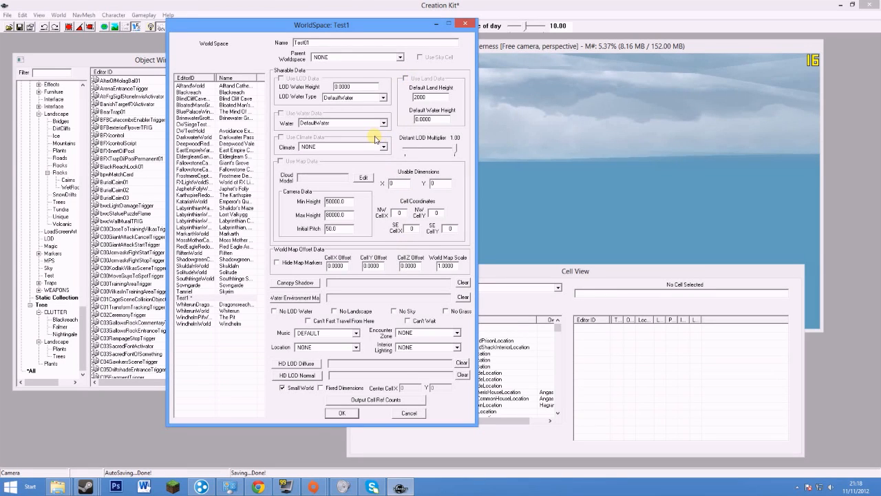
Choose HelgenWater and SkyrimClimate for Test01 and save the worldspace settings
left_click(351, 123)
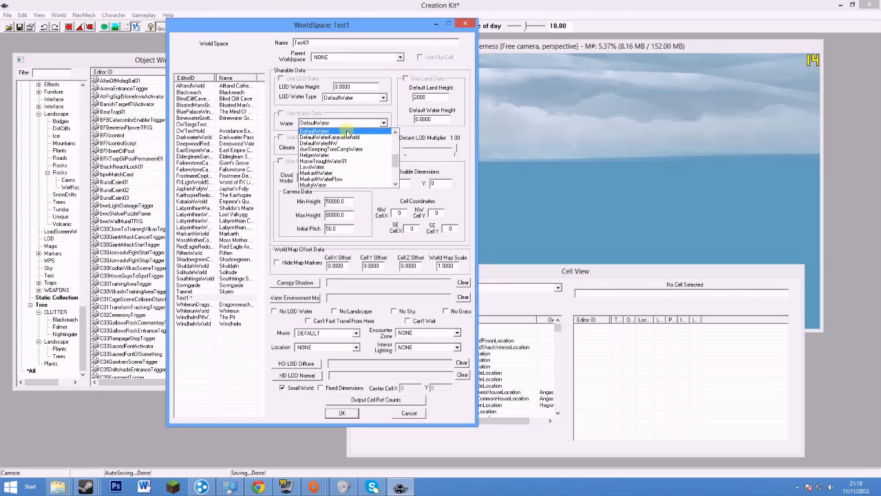
scroll(348, 150, "down", 2)
scroll(347, 150, "up", 5)
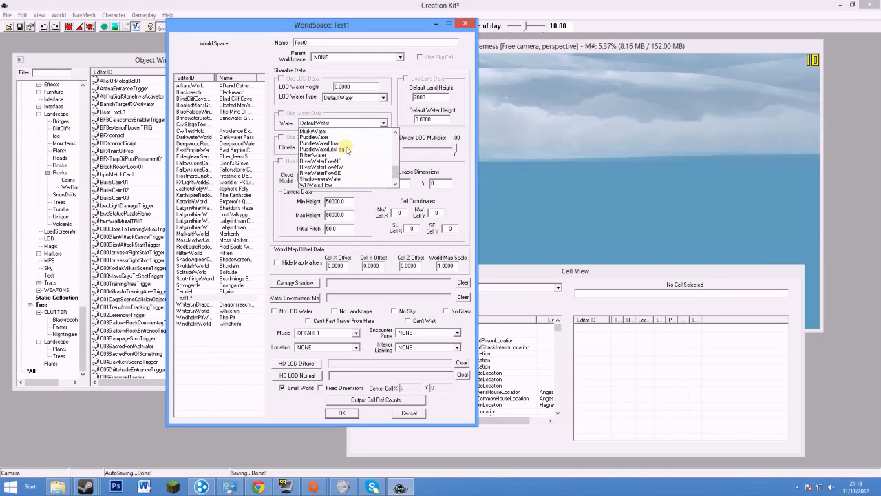
scroll(349, 150, "up", 2)
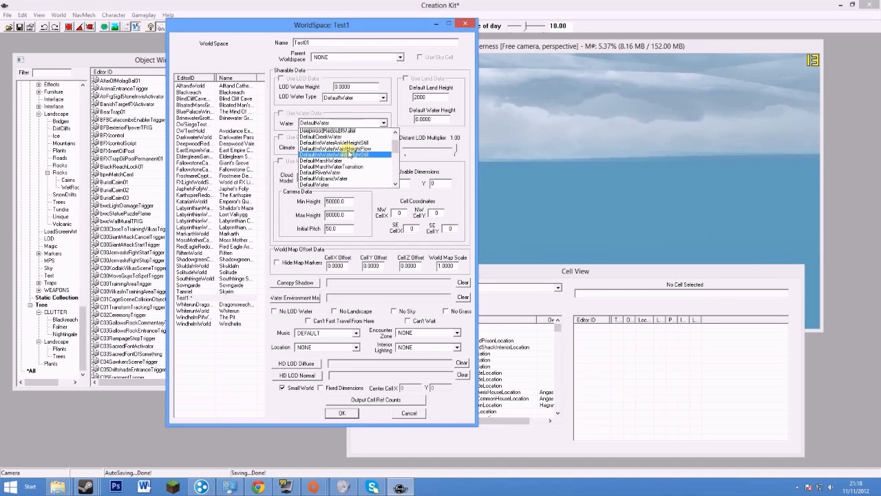
scroll(349, 150, "down", 4)
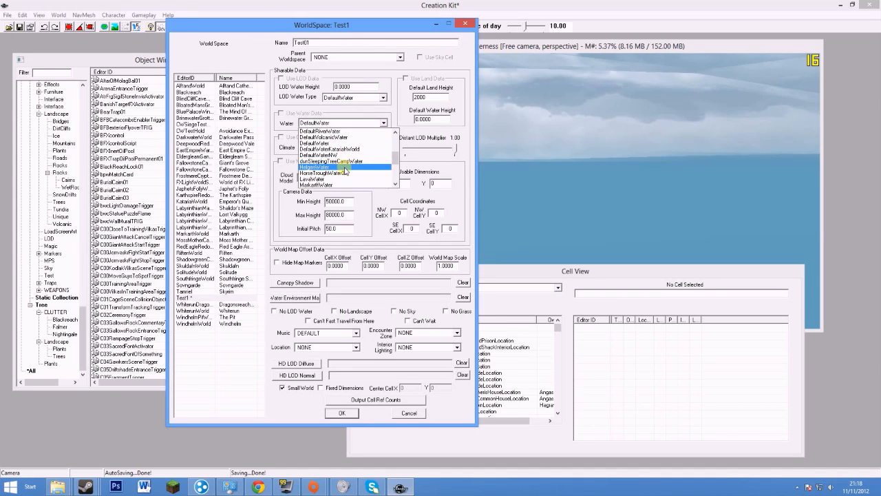
left_click(344, 168)
left_click(340, 147)
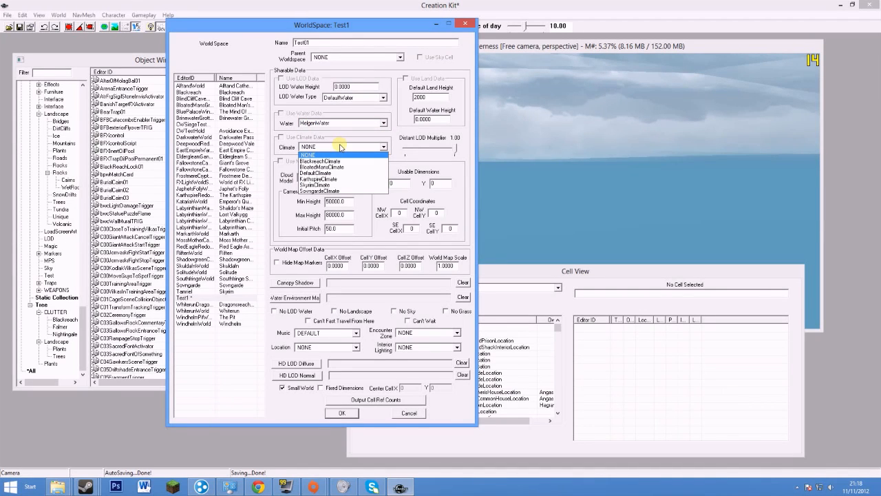
left_click(367, 185)
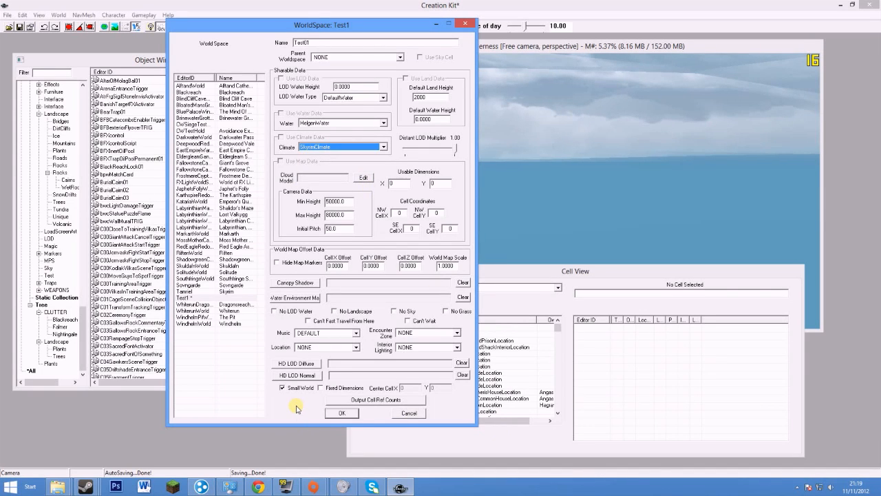
left_click(343, 413)
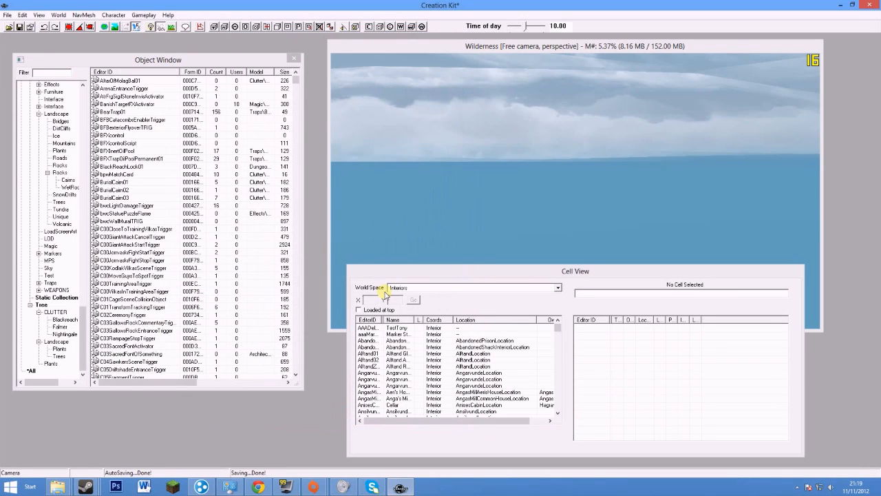
Browse the Cell View world space list to find Test1
left_click(431, 289)
scroll(428, 309, "down", 2)
scroll(428, 310, "down", 8)
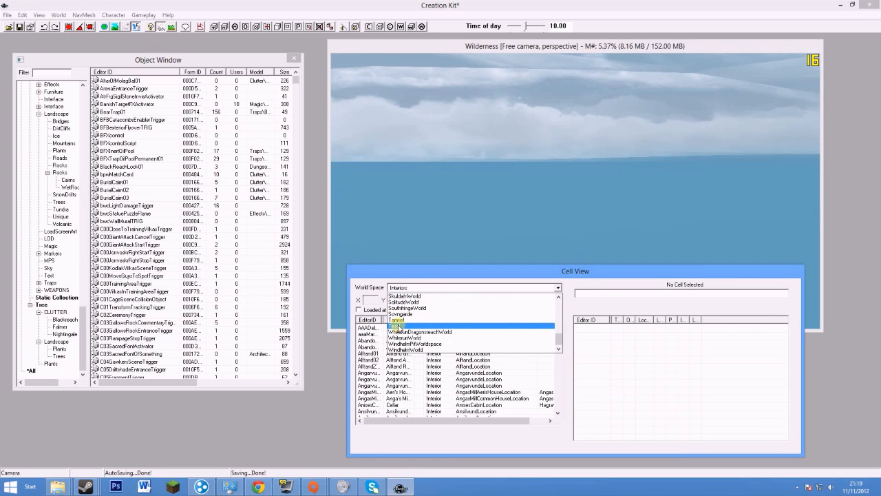
Show Test1 in Cell View and move the cell list to the top of the screen
left_click(398, 327)
left_click_drag(474, 278, 469, 53)
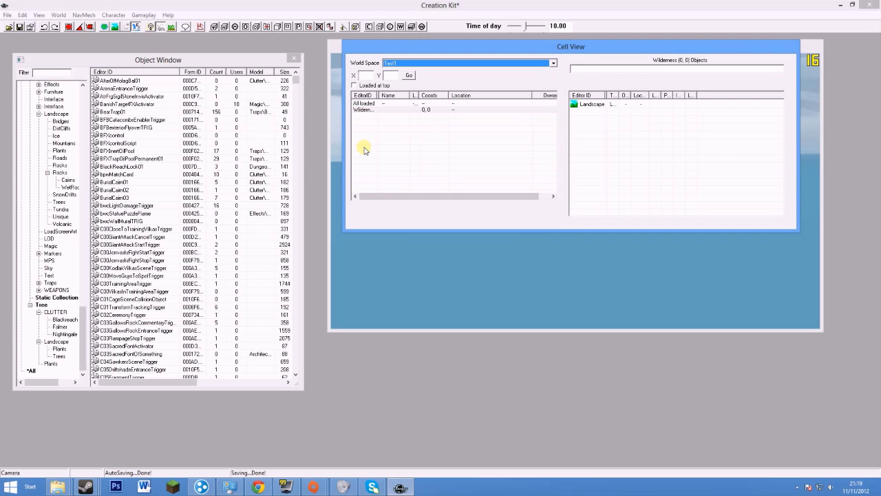
Load Test1's Wilderness cell 0,0 into the render view and zoom in on the terrain
double_click(364, 109)
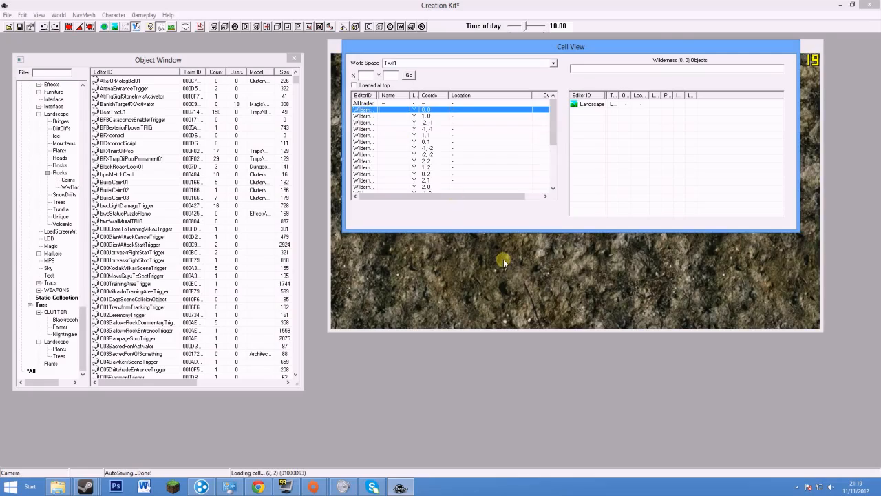
left_click(504, 262)
scroll(498, 237, "down", 10)
scroll(487, 219, "down", 5)
scroll(576, 192, "up", 8)
scroll(481, 181, "down", 2)
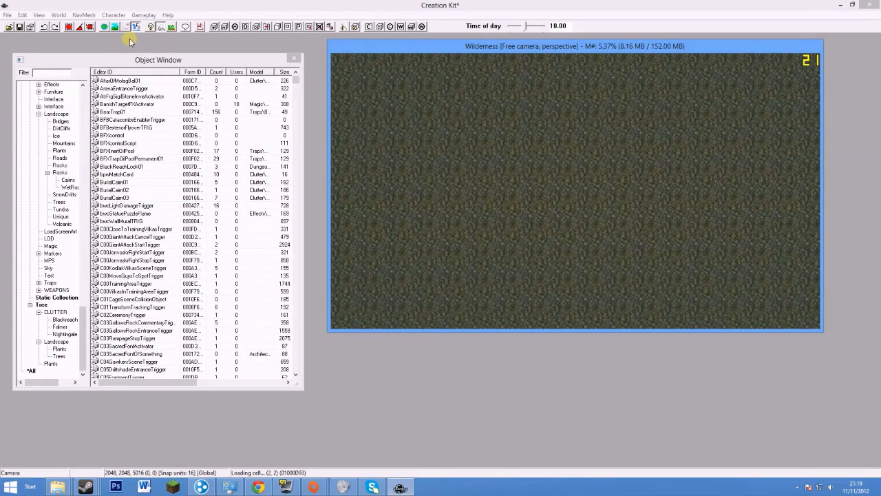
Reopen the Cell View, move it to the lower left and reselect Wilderness 0,0
left_click(39, 15)
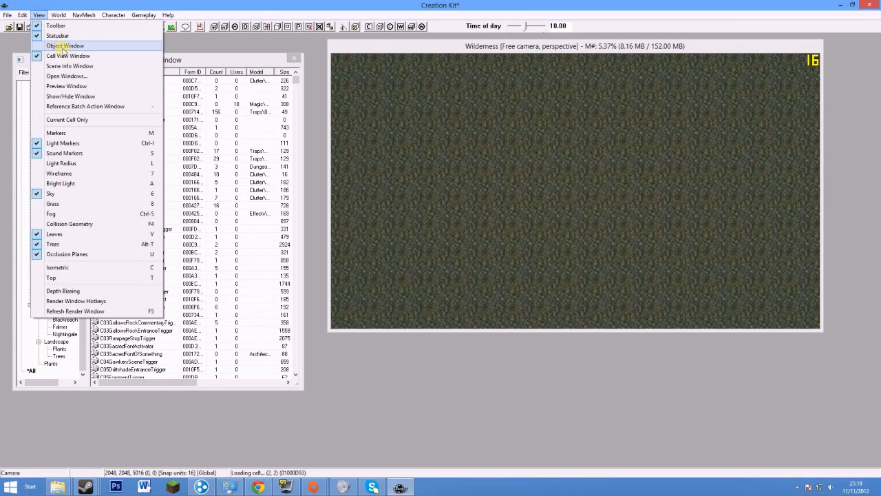
left_click(61, 46)
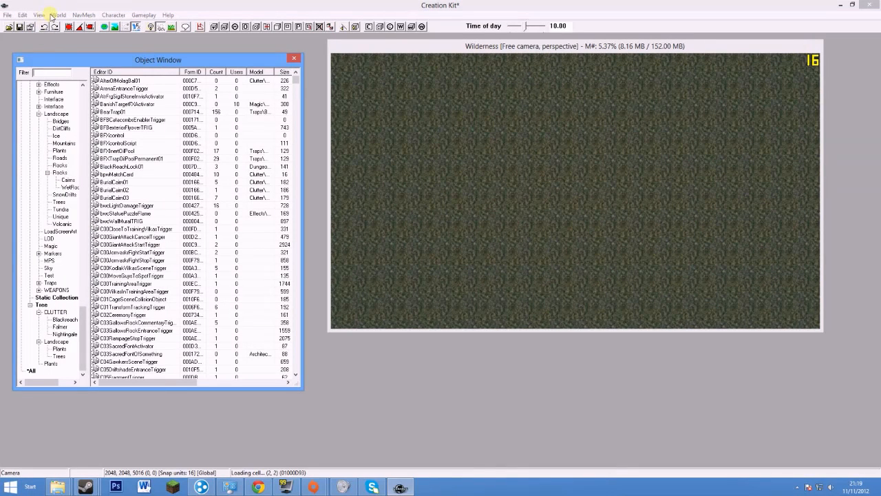
left_click(37, 15)
left_click(55, 47)
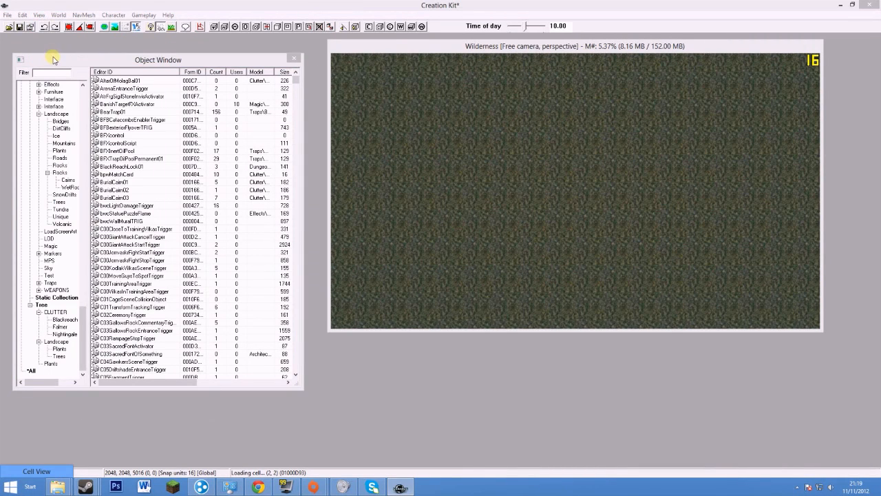
left_click(38, 15)
left_click(59, 59)
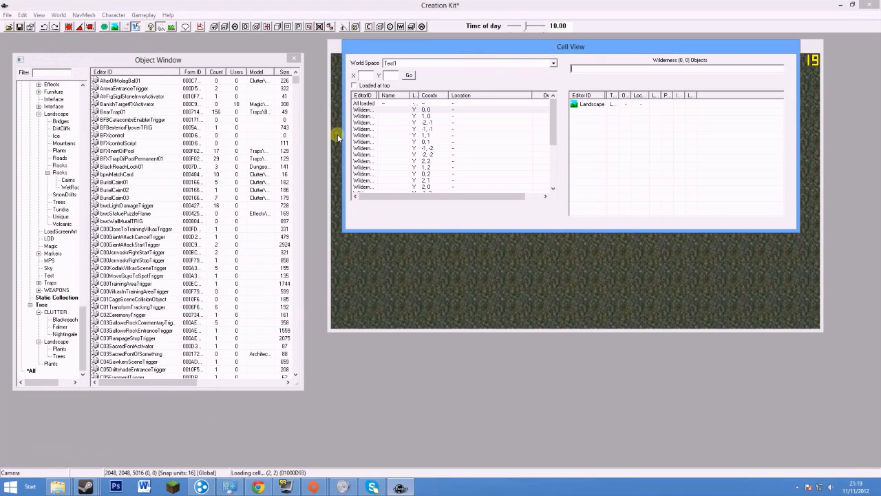
left_click_drag(445, 54, 93, 289)
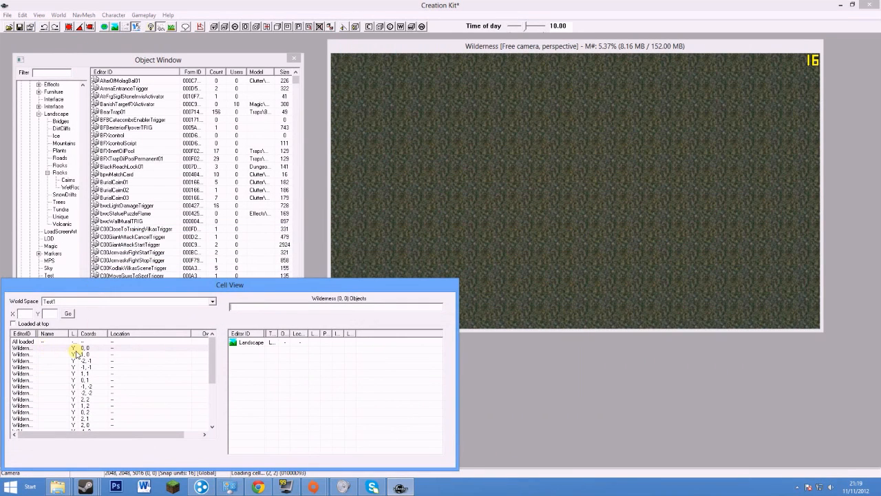
left_click(76, 350)
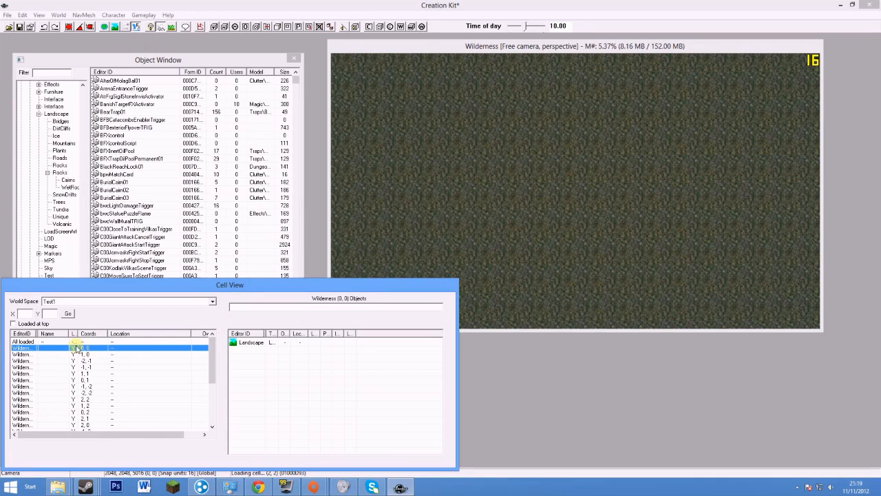
left_click(469, 144)
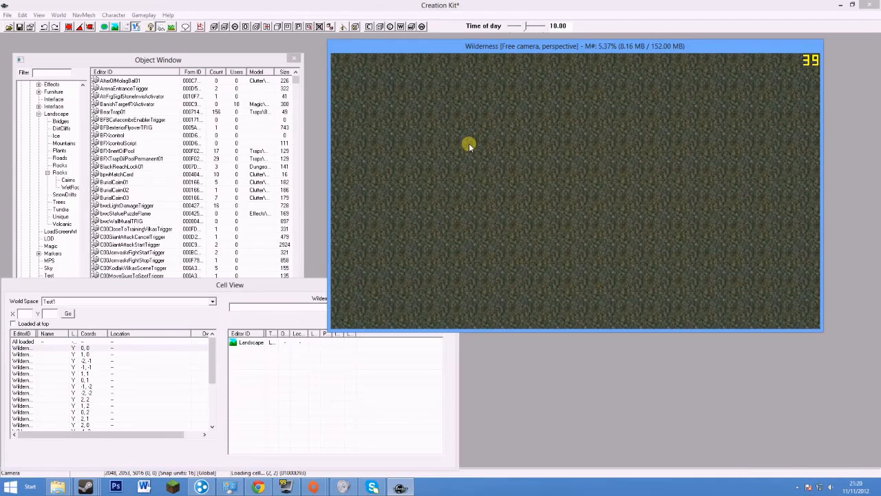
Survey the terrain across cells 0,1 and 1,1, then enter landscape edit mode with H
middle_click_drag(572, 115, 566, 241)
middle_click_drag(540, 104, 547, 264)
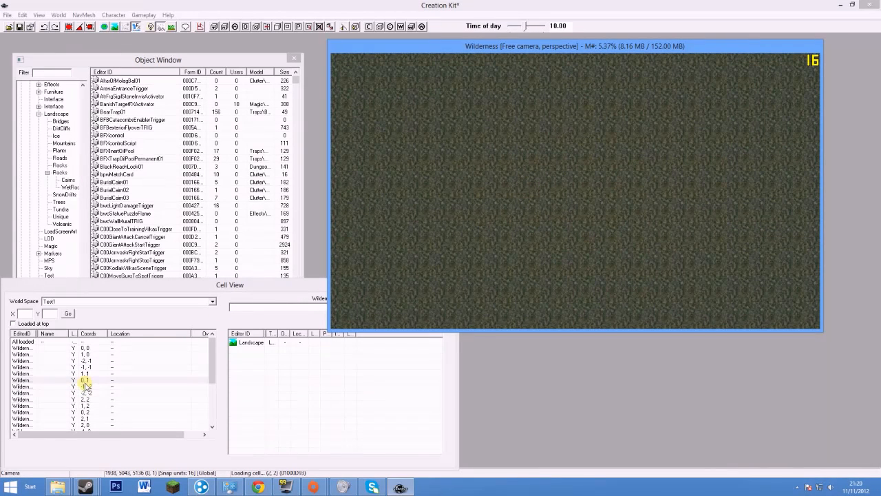
middle_click_drag(626, 128, 643, 122)
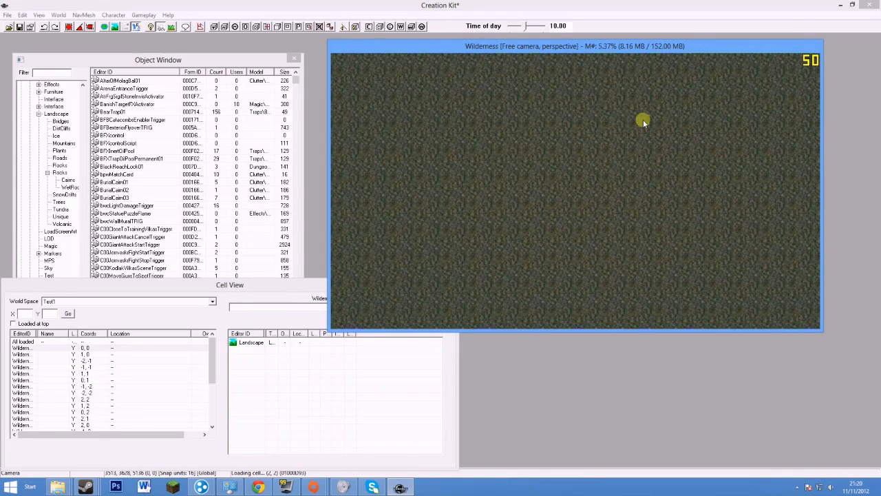
scroll(555, 200, "down", 5)
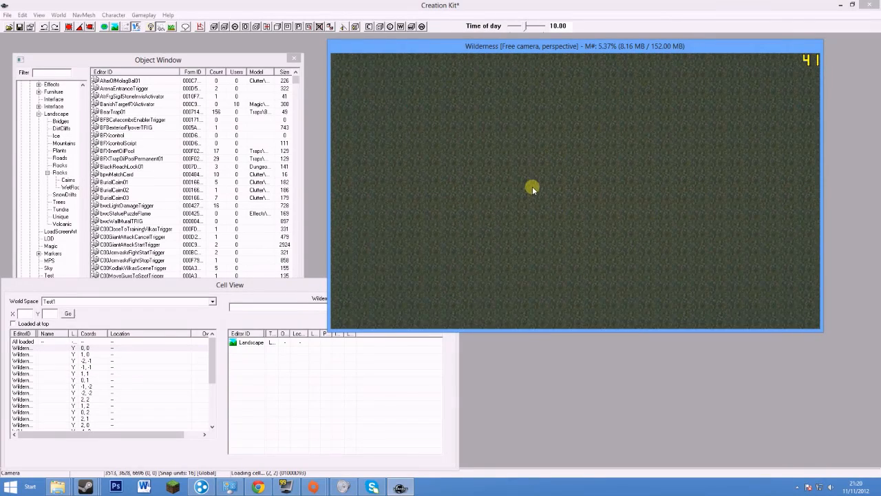
middle_click_drag(532, 185, 513, 215, "shift")
key("h")
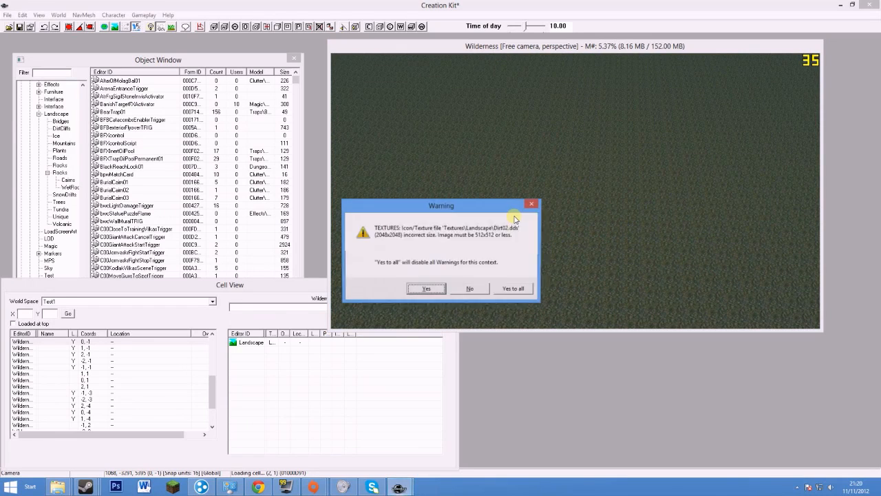
Dismiss the Dirt02.dds warning, disable Soften Vertices and set the brush Edit Radius to 5
left_click(513, 290)
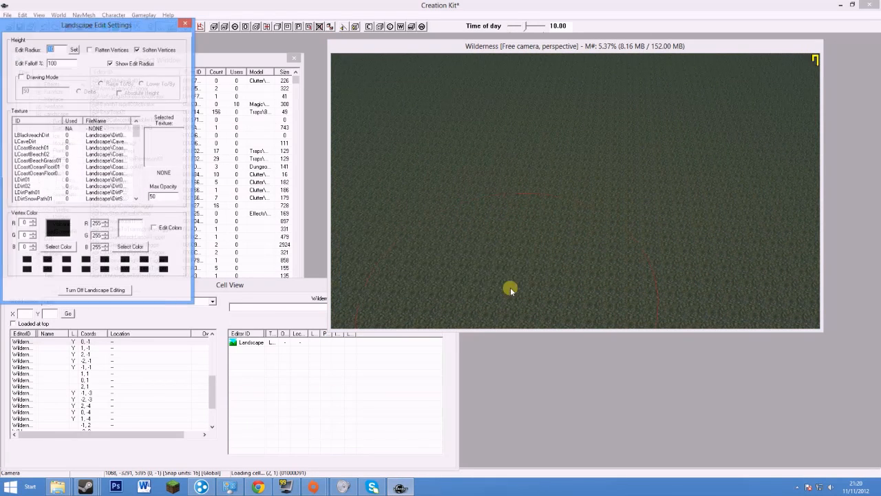
left_click_drag(88, 26, 106, 24)
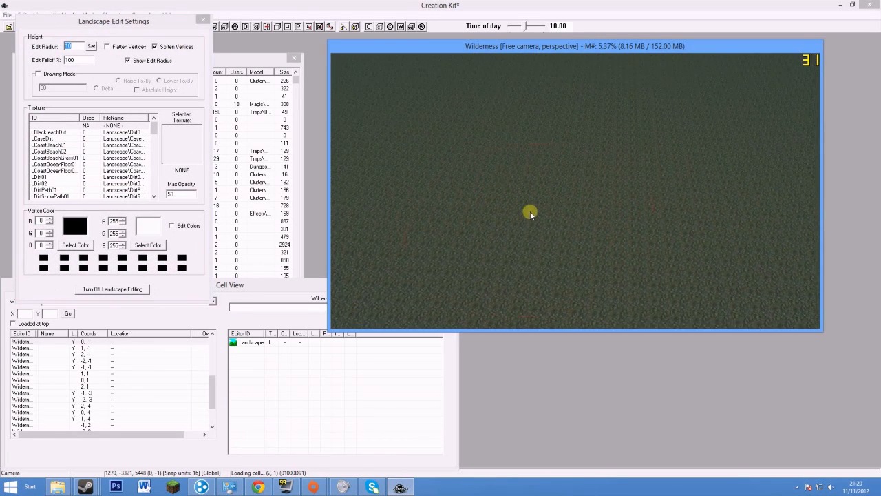
left_click(81, 50)
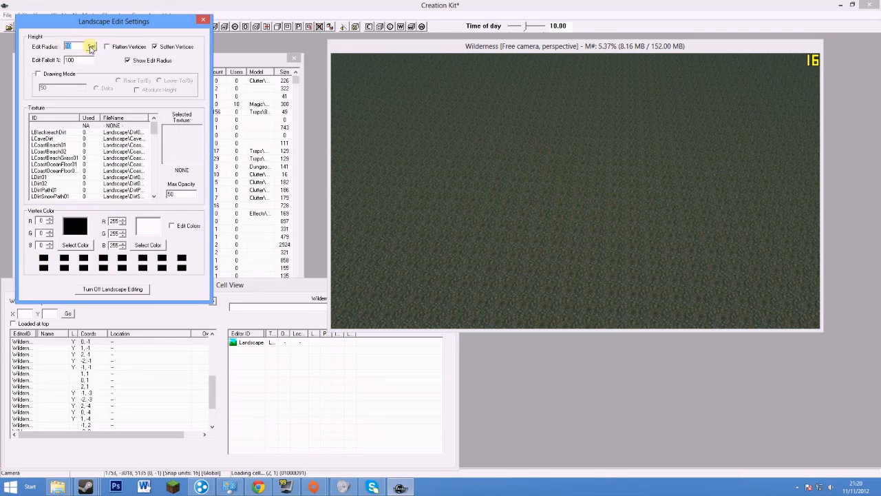
left_click(457, 161)
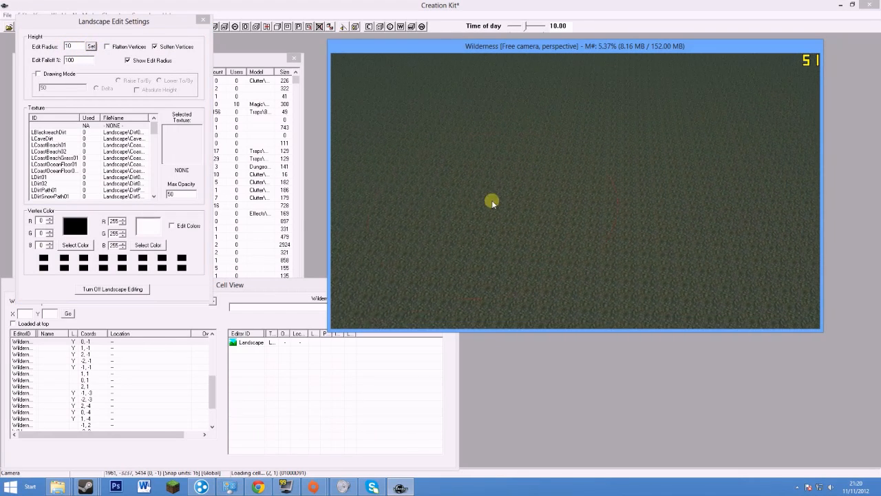
left_click(171, 88)
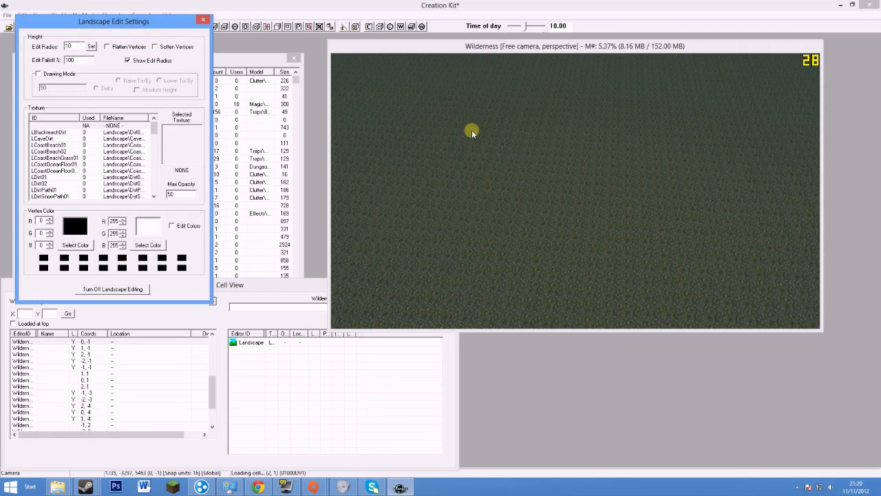
left_click(368, 124)
left_click(74, 48)
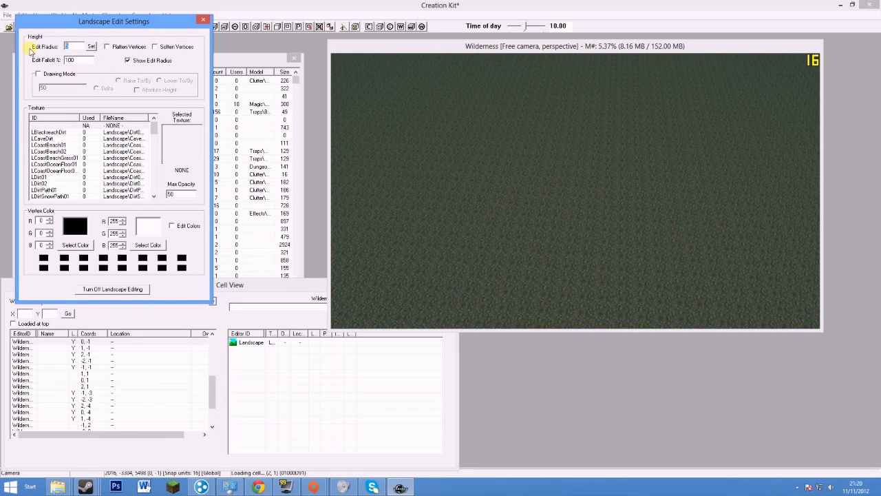
Set the Edit Radius to 15 and frame the flat terrain from a low camera angle
left_click(553, 236)
left_click(76, 48)
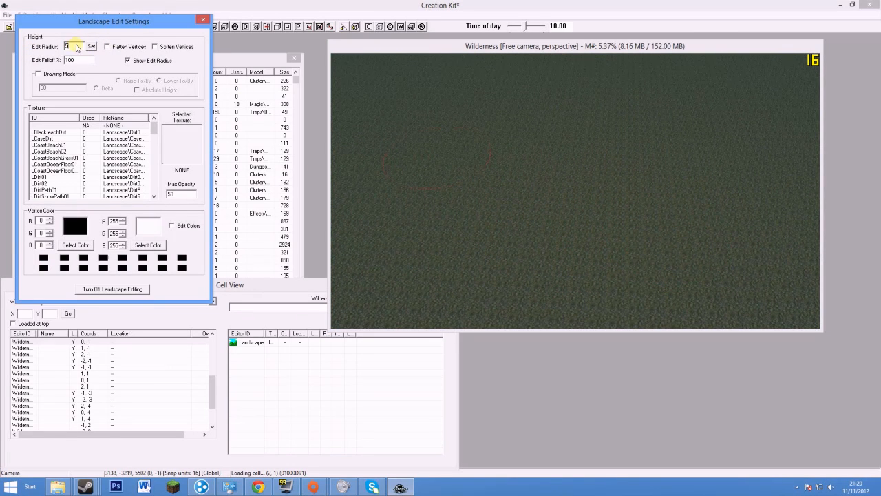
middle_click_drag(518, 218, 515, 298, "shift")
middle_click_drag(533, 227, 499, 289, "shift")
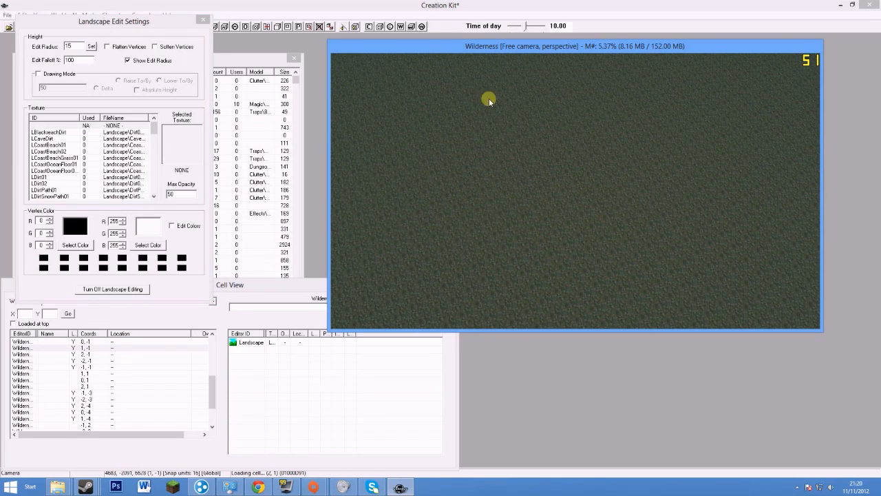
middle_click_drag(649, 220, 620, 198, "shift")
scroll(656, 204, "up", 5)
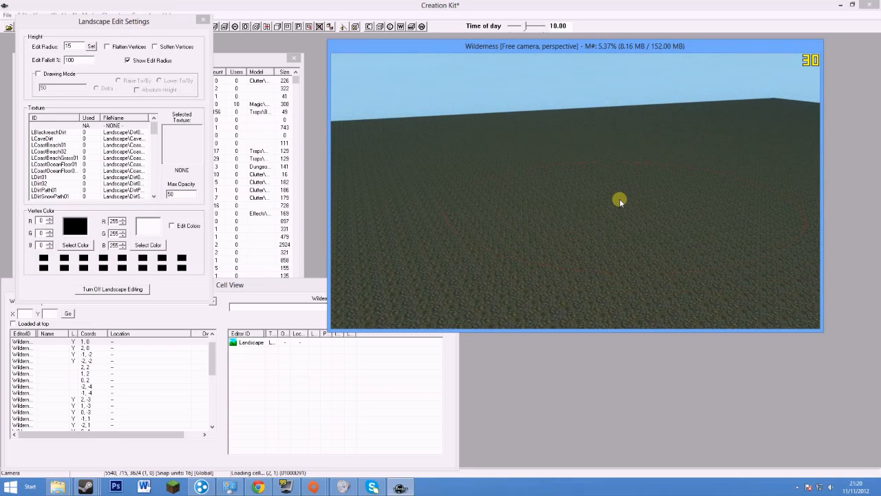
middle_click_drag(619, 196, 517, 236, "shift")
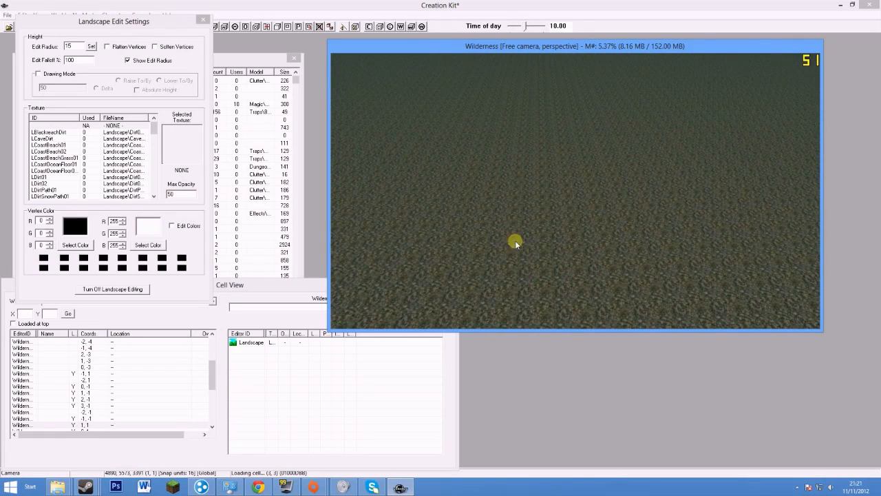
middle_click_drag(536, 196, 603, 150, "shift")
middle_click_drag(398, 236, 622, 208, "shift")
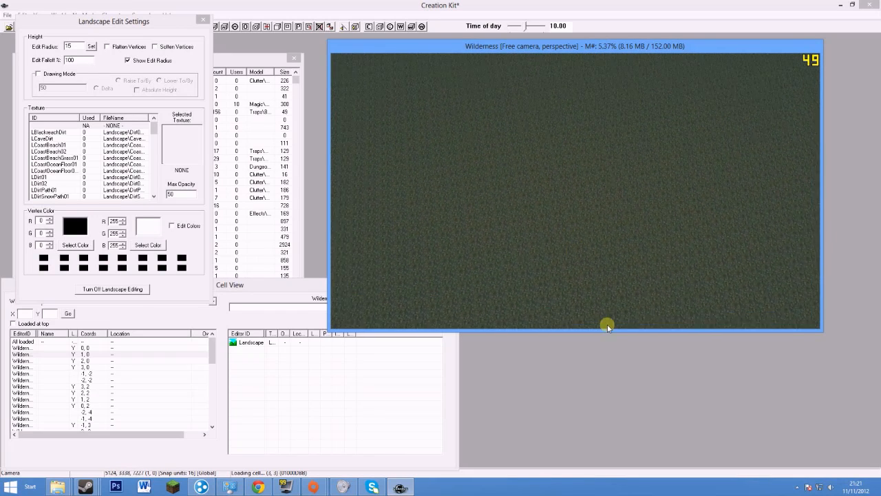
middle_click_drag(562, 140, 564, 217, "shift")
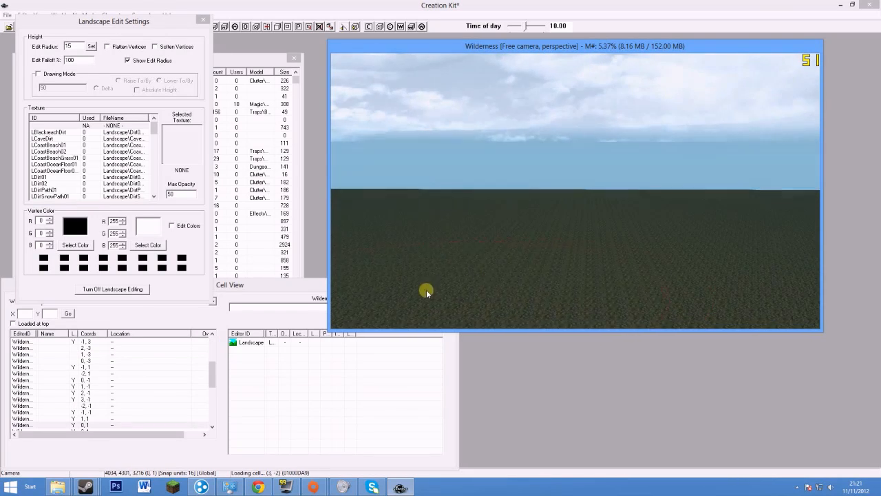
middle_click_drag(421, 251, 502, 293, "shift")
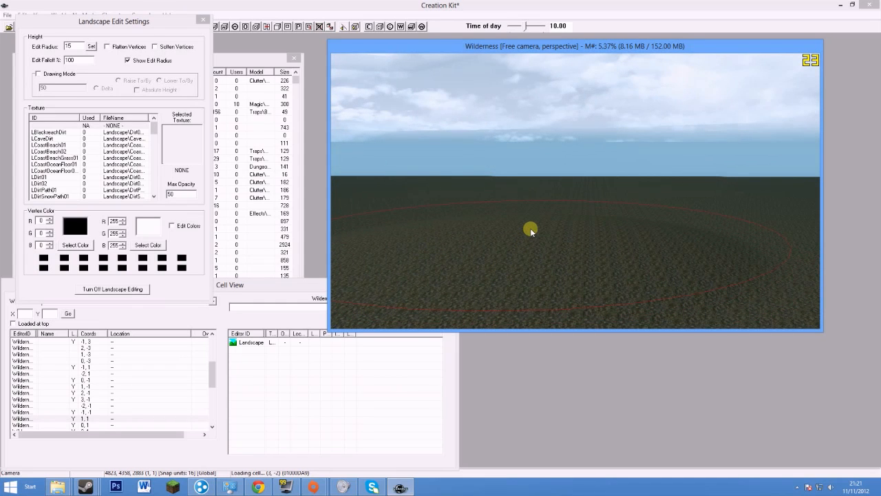
Raise a large rounded hill from the flat ground and orbit around the new mound
mouse_move(530, 228)
left_mouse_down()
mouse_move(543, 129)
mouse_move(516, 85)
mouse_move(541, 204)
mouse_move(542, 119)
left_mouse_up()
middle_click_drag(541, 120, 530, 98, "shift")
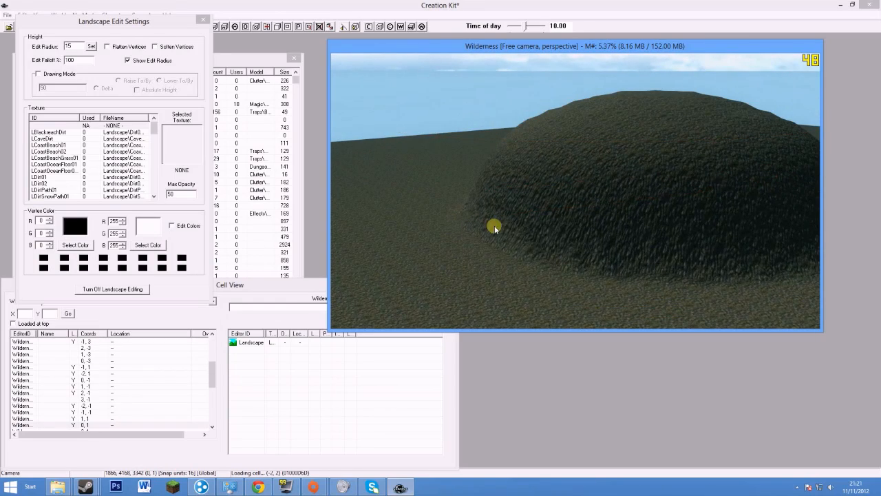
middle_click_drag(662, 162, 596, 145, "shift")
middle_click_drag(471, 141, 539, 179, "shift")
middle_click_drag(602, 197, 554, 231, "shift")
Drop the brush radius to 5 and sculpt smaller ridges and a sharp peak into the hill slope
left_click(81, 46)
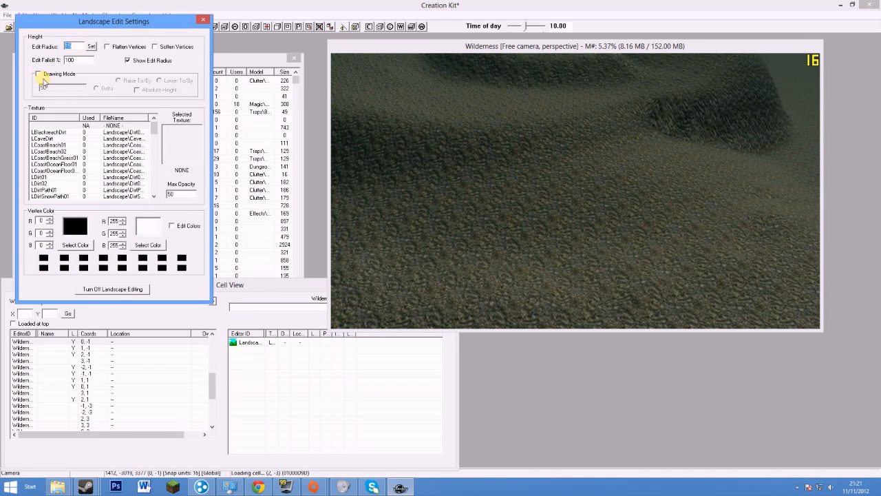
middle_click_drag(554, 217, 544, 253, "shift")
mouse_move(544, 254)
left_mouse_down()
mouse_move(513, 225)
mouse_move(506, 252)
mouse_move(496, 146)
mouse_move(487, 144)
left_mouse_up()
mouse_move(487, 144)
middle_mouse_down("shift")
mouse_move(529, 142)
mouse_move(585, 199)
middle_mouse_up("shift")
mouse_move(521, 195)
middle_mouse_down("shift")
mouse_move(619, 211)
mouse_move(584, 163)
mouse_move(533, 177)
mouse_move(492, 202)
middle_mouse_up("shift")
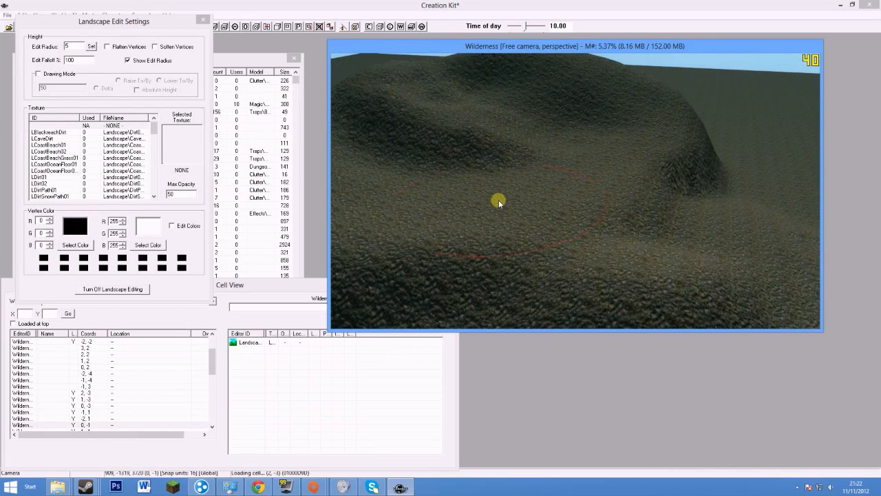
left_click_drag(88, 30, 139, 43)
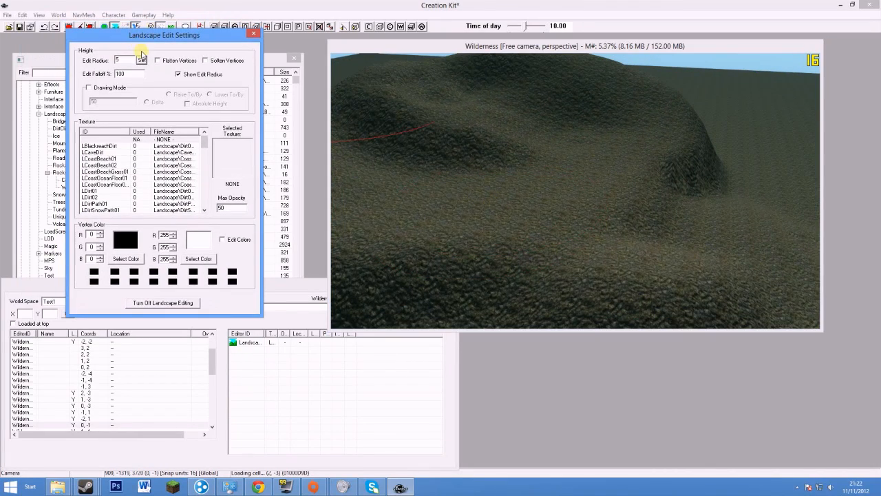
Turn on Soften Vertices and brush over the hill to smooth its ridges into gentle slopes
left_click(207, 61)
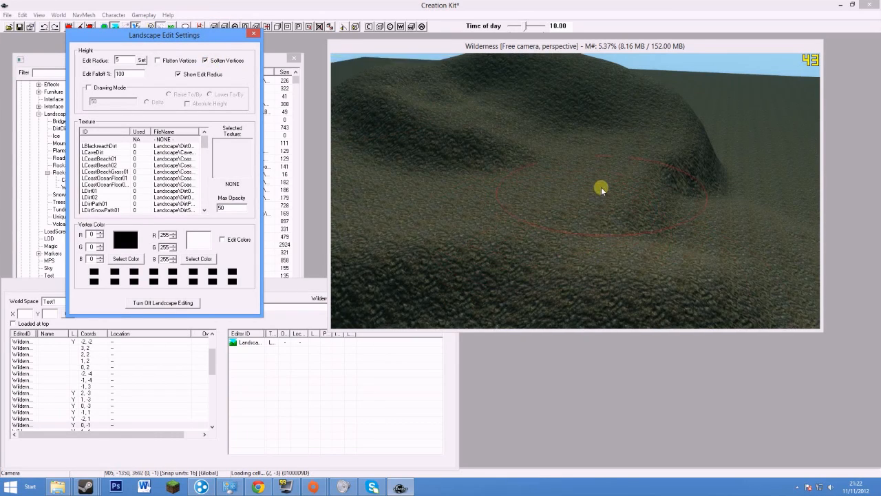
middle_click_drag(601, 187, 485, 144, "shift")
middle_click_drag(379, 101, 485, 147, "shift")
mouse_move(454, 204)
left_mouse_down()
mouse_move(528, 224)
mouse_move(481, 159)
mouse_move(428, 245)
left_mouse_up()
mouse_move(428, 245)
middle_mouse_down("shift")
mouse_move(571, 235)
mouse_move(405, 257)
middle_mouse_up("shift")
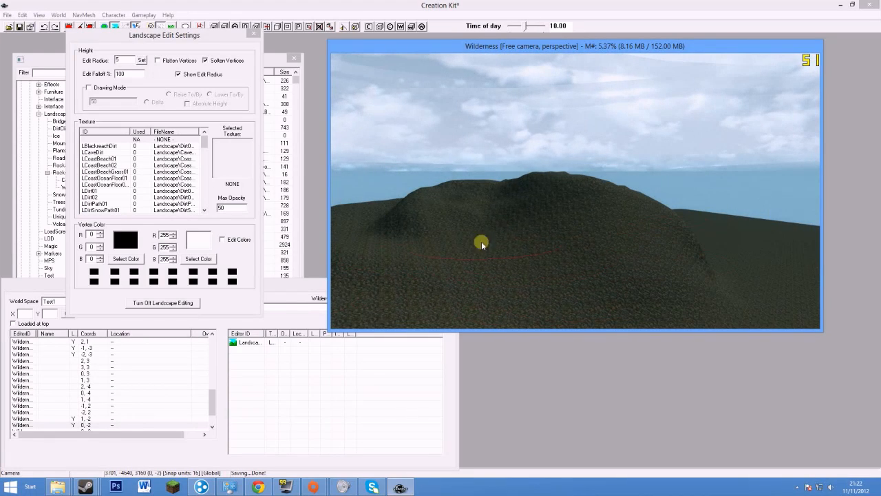
mouse_move(441, 202)
middle_mouse_down("shift")
mouse_move(466, 204)
mouse_move(519, 104)
mouse_move(626, 343)
middle_mouse_up("shift")
mouse_move(491, 218)
left_mouse_down()
mouse_move(522, 223)
mouse_move(569, 199)
left_mouse_up()
middle_click_drag(542, 256, 525, 126, "shift")
mouse_move(416, 131)
middle_mouse_down("shift")
mouse_move(517, 236)
mouse_move(625, 135)
mouse_move(594, 126)
mouse_move(586, 173)
mouse_move(459, 150)
mouse_move(637, 207)
mouse_move(672, 236)
mouse_move(403, 209)
mouse_move(422, 206)
mouse_move(457, 165)
mouse_move(388, 144)
mouse_move(377, 155)
mouse_move(646, 181)
middle_mouse_up("shift")
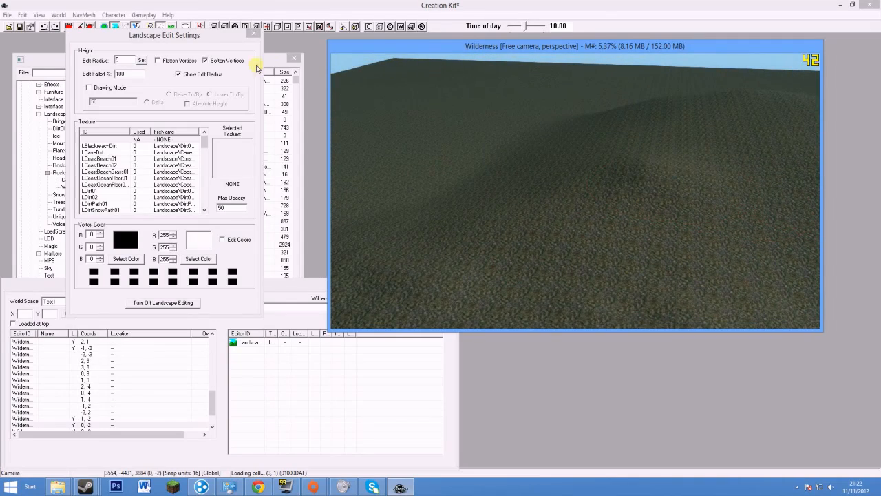
Switch the brush from Soften Vertices to Flatten Vertices
left_click(219, 61)
left_click(157, 60)
mouse_move(550, 218)
middle_mouse_down("shift")
mouse_move(614, 227)
mouse_move(683, 252)
mouse_move(587, 221)
mouse_move(563, 199)
mouse_move(582, 219)
mouse_move(612, 204)
middle_mouse_up("shift")
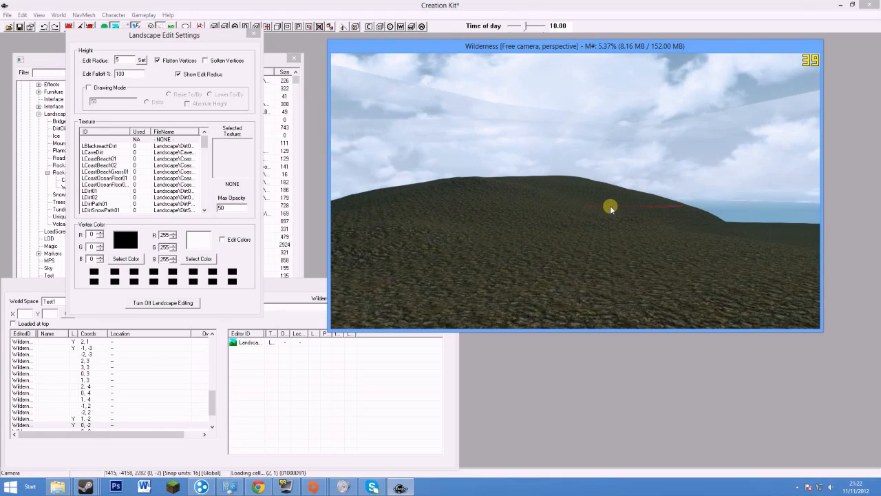
mouse_move(553, 238)
middle_mouse_down("shift")
mouse_move(585, 260)
mouse_move(563, 226)
middle_mouse_up("shift")
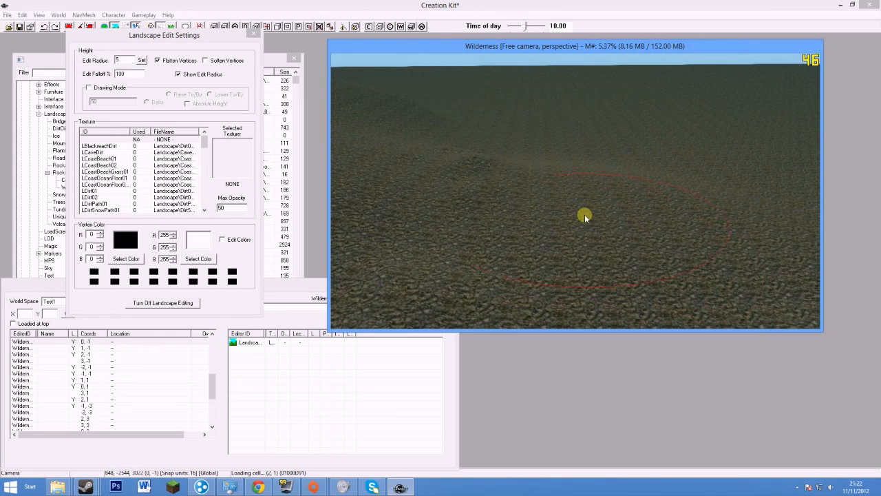
Flatten the foreground bump, the dark patch, the dark ridge and the dark hill into plateaus
left_click_drag(584, 215, 416, 196)
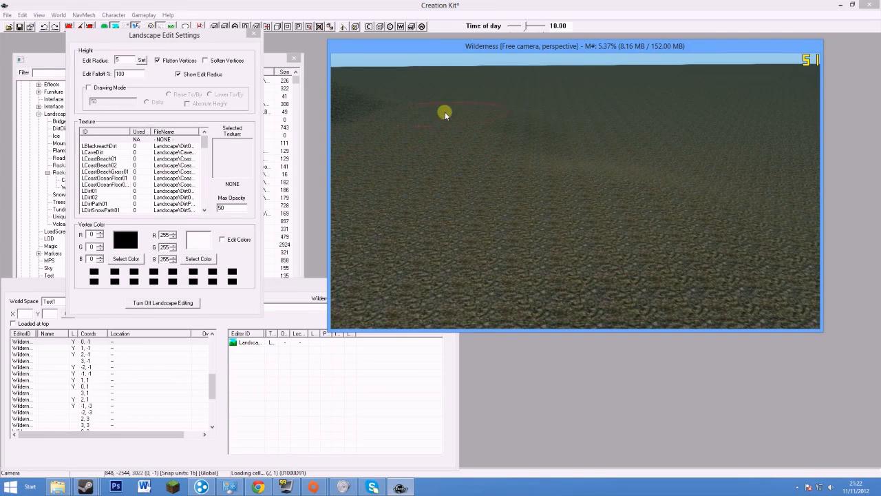
mouse_move(561, 102)
left_mouse_down()
mouse_move(654, 131)
mouse_move(542, 223)
left_mouse_up()
middle_click_drag(468, 154, 669, 189)
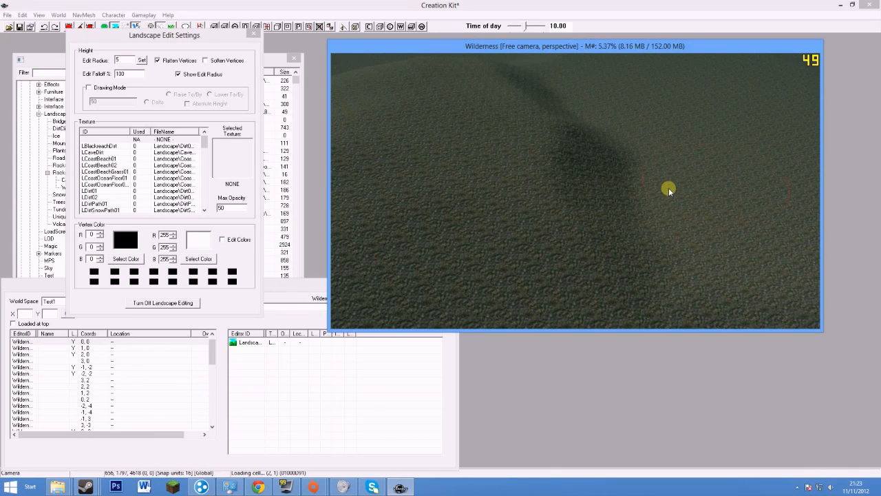
mouse_move(711, 150)
left_mouse_down()
mouse_move(606, 179)
mouse_move(478, 193)
mouse_move(377, 230)
mouse_move(499, 169)
mouse_move(605, 135)
mouse_move(414, 210)
mouse_move(384, 210)
left_mouse_up()
middle_click_drag(384, 211, 589, 195, "shift")
left_click_drag(566, 217, 409, 214)
middle_click_drag(575, 176, 578, 245, "shift")
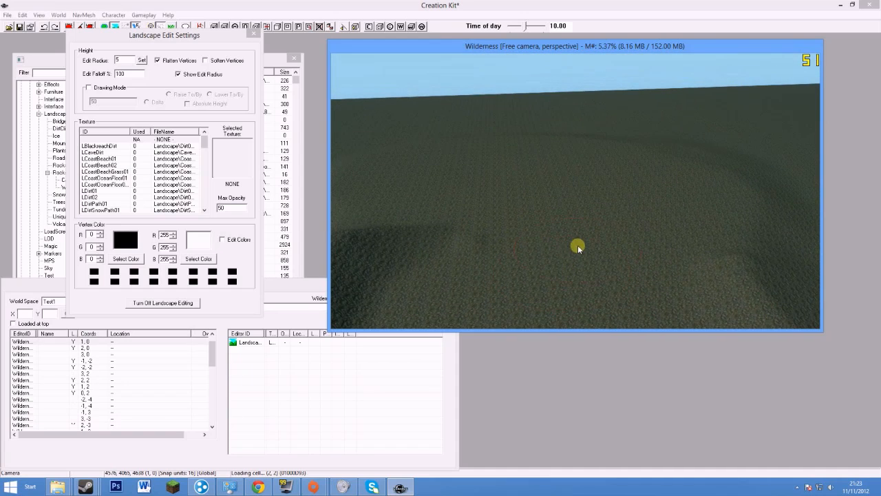
Set Edit Radius to 10, turn off flattening, and raise several broad rolling mounds
left_click(126, 64)
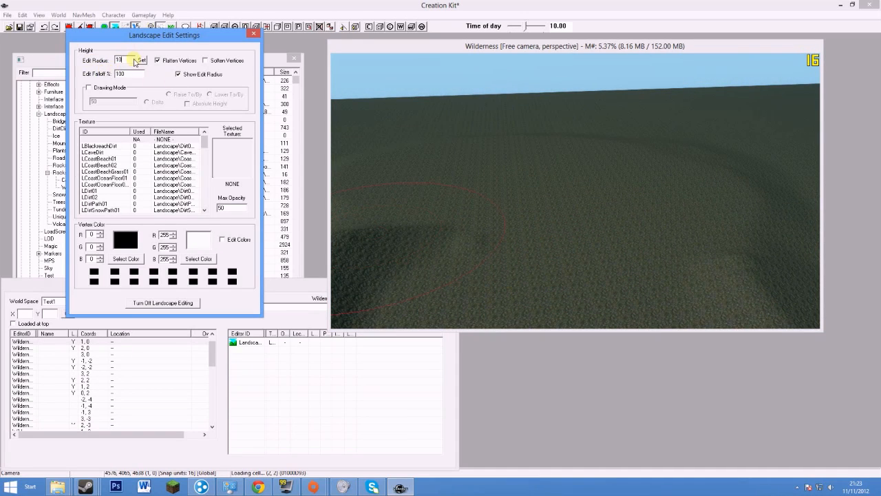
mouse_move(520, 244)
left_mouse_down()
mouse_move(457, 235)
mouse_move(492, 195)
left_mouse_up()
mouse_move(492, 195)
middle_mouse_down("shift")
mouse_move(448, 192)
mouse_move(542, 155)
middle_mouse_up("shift")
mouse_move(542, 155)
left_mouse_down()
mouse_move(473, 171)
mouse_move(585, 189)
mouse_move(665, 167)
left_mouse_up()
mouse_move(629, 160)
middle_mouse_down("shift")
mouse_move(592, 168)
mouse_move(584, 157)
middle_mouse_up("shift")
mouse_move(583, 158)
left_mouse_down()
mouse_move(632, 167)
mouse_move(572, 156)
left_mouse_up()
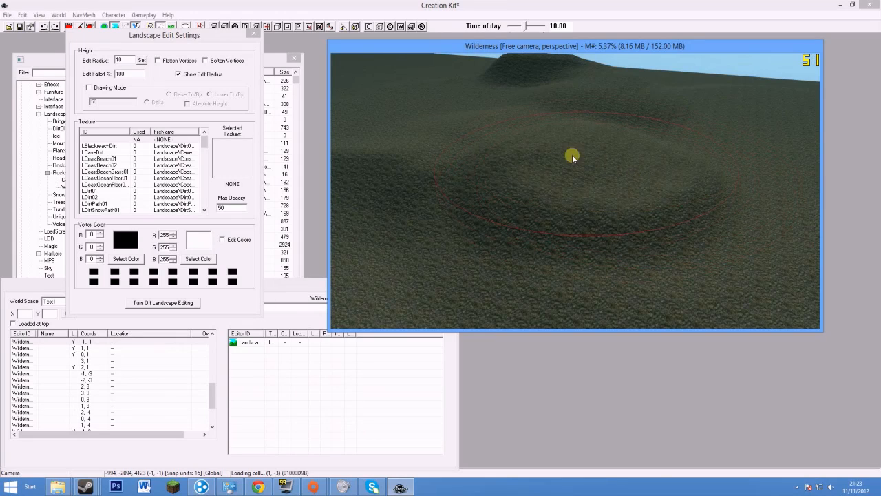
mouse_move(493, 179)
left_mouse_down()
mouse_move(466, 191)
mouse_move(508, 219)
mouse_move(577, 195)
mouse_move(536, 190)
left_mouse_up()
mouse_move(536, 189)
middle_mouse_down("shift")
mouse_move(541, 180)
mouse_move(559, 185)
middle_mouse_up("shift")
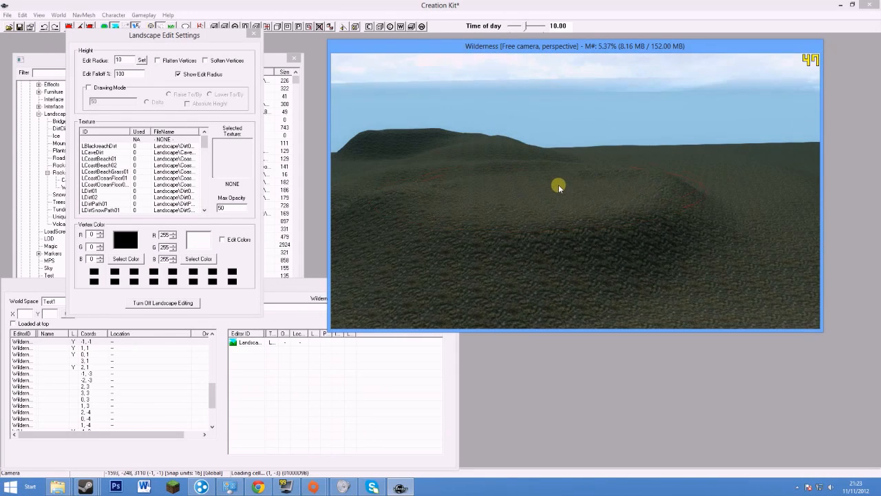
middle_click_drag(550, 215, 361, 169, "shift")
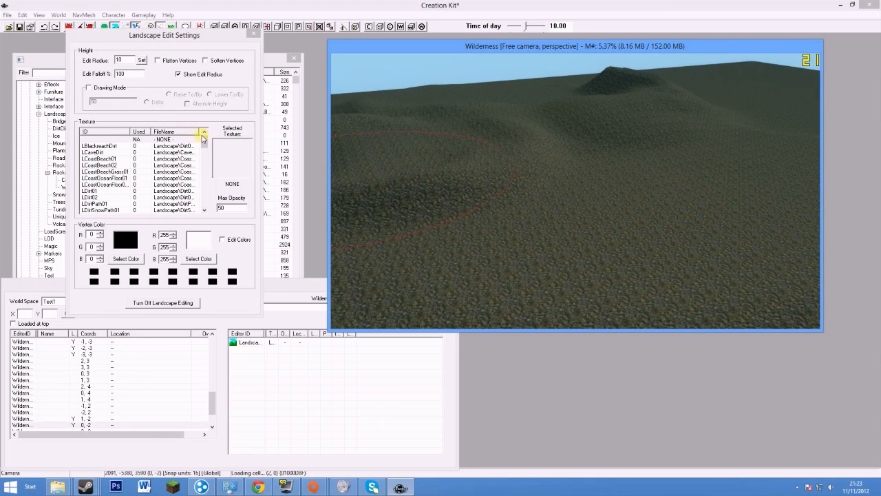
left_click_drag(222, 35, 194, 42)
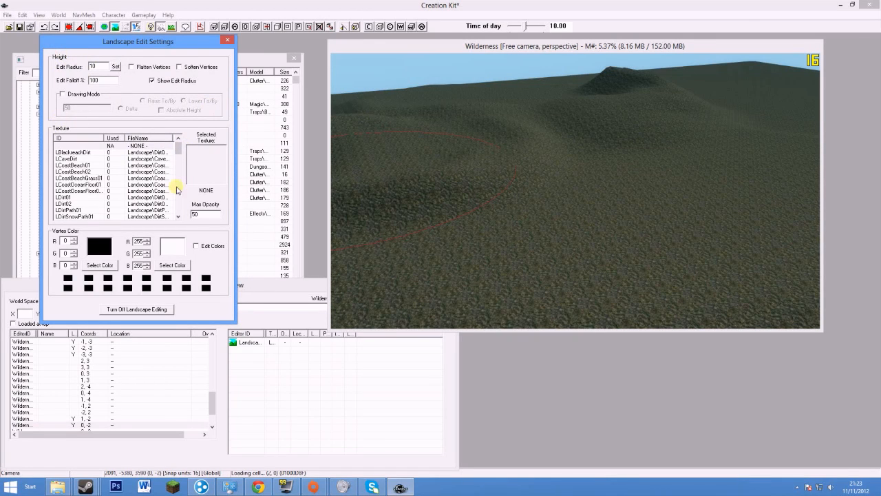
Select LPineForest02 at opacity 50 and paint the pine forest texture over the mounds
scroll(436, 146, "up", 3)
mouse_move(178, 149)
left_mouse_down()
mouse_move(177, 200)
mouse_move(191, 136)
mouse_move(175, 155)
left_mouse_up()
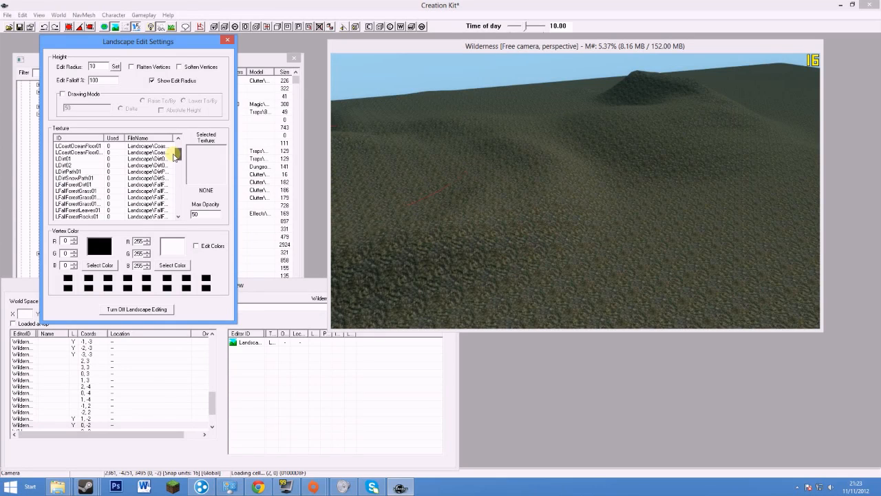
left_click_drag(174, 168, 173, 184)
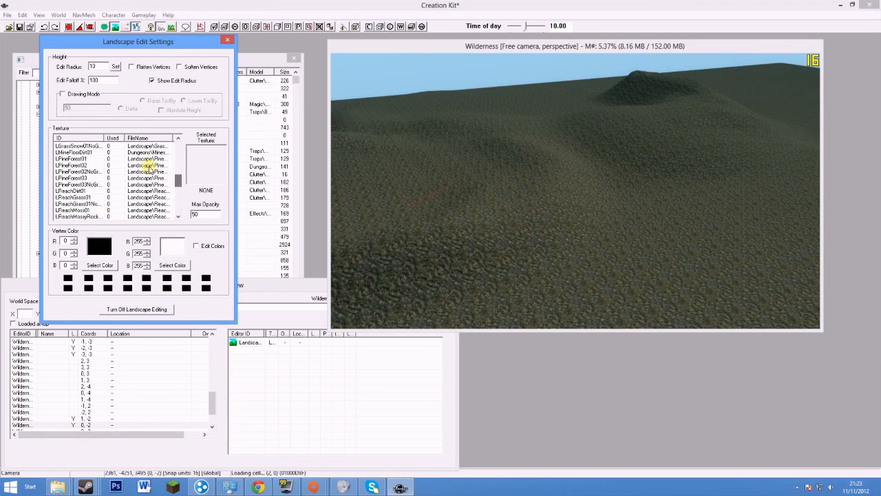
middle_click_drag(447, 180, 624, 180)
middle_click_drag(642, 236, 590, 195)
scroll(599, 195, "down", 6)
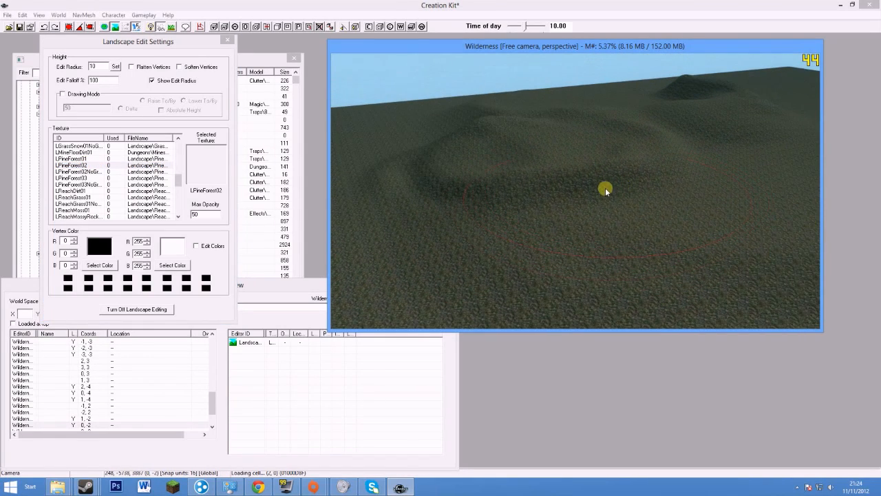
left_click_drag(605, 170, 587, 173)
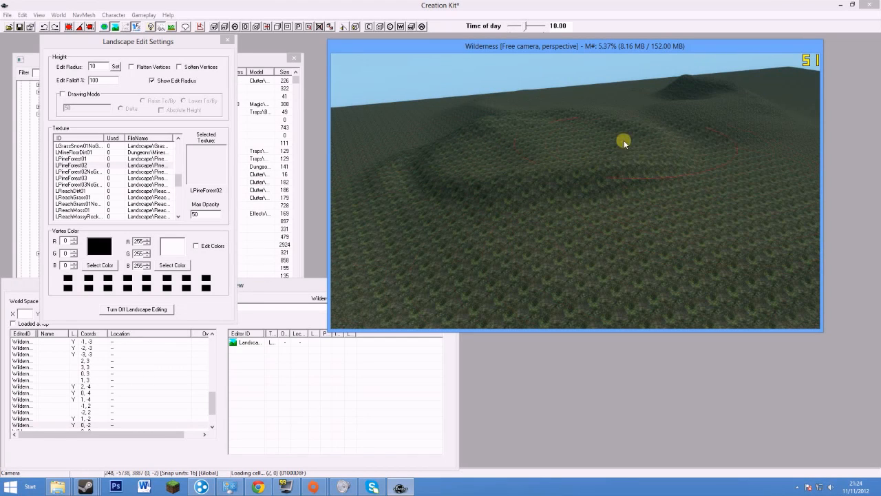
scroll(554, 182, "up", 10)
middle_click_drag(551, 185, 668, 246, "shift")
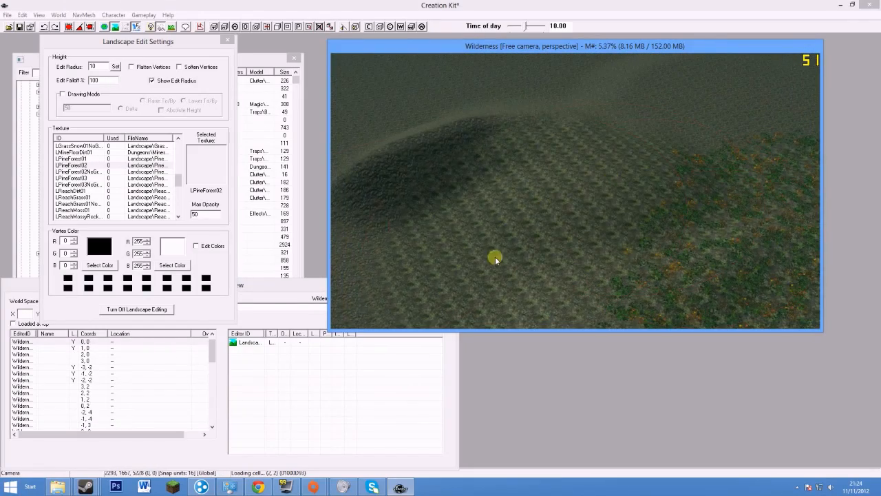
middle_click_drag(596, 211, 655, 170, "shift")
middle_click_drag(449, 197, 643, 177, "shift")
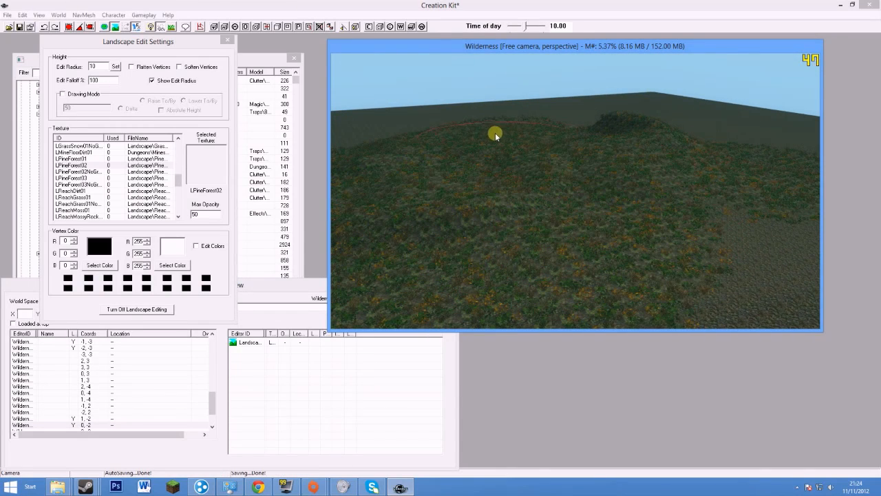
middle_click_drag(420, 146, 199, 158, "shift")
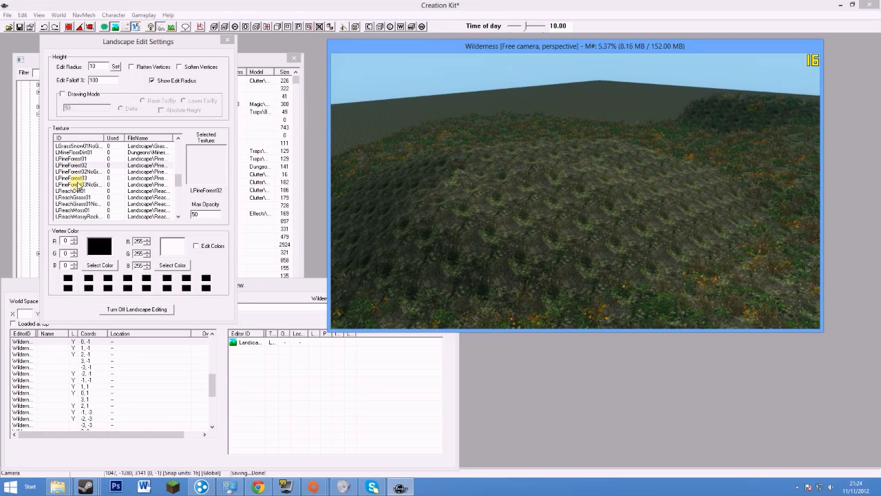
Pick LReachMoss01, set Max Opacity to 10, and paint moss across the ground
left_click(83, 210)
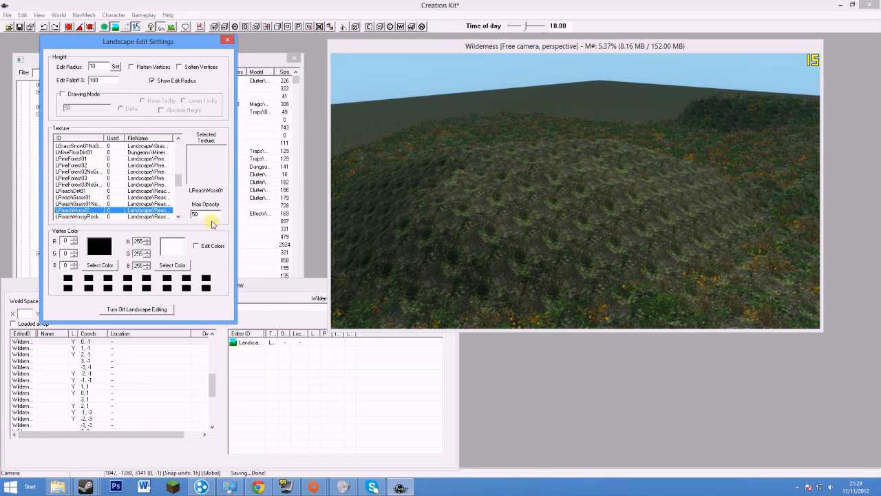
middle_click_drag(621, 173, 580, 200)
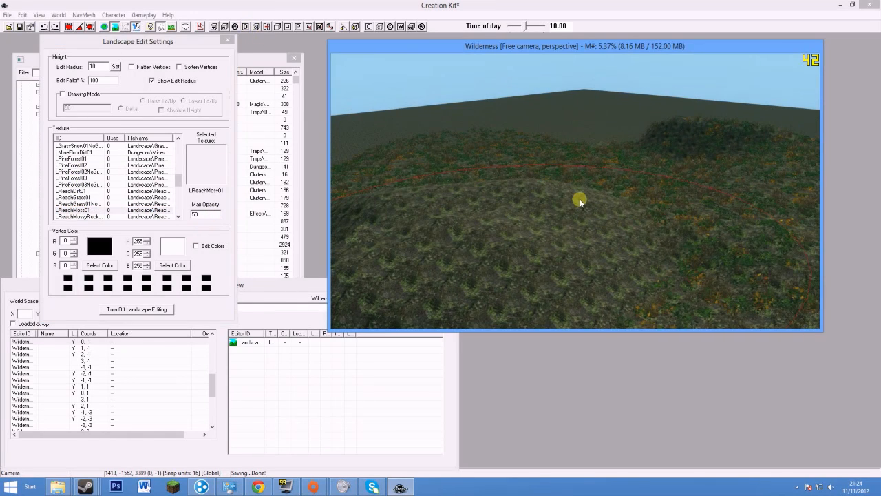
left_click(195, 215)
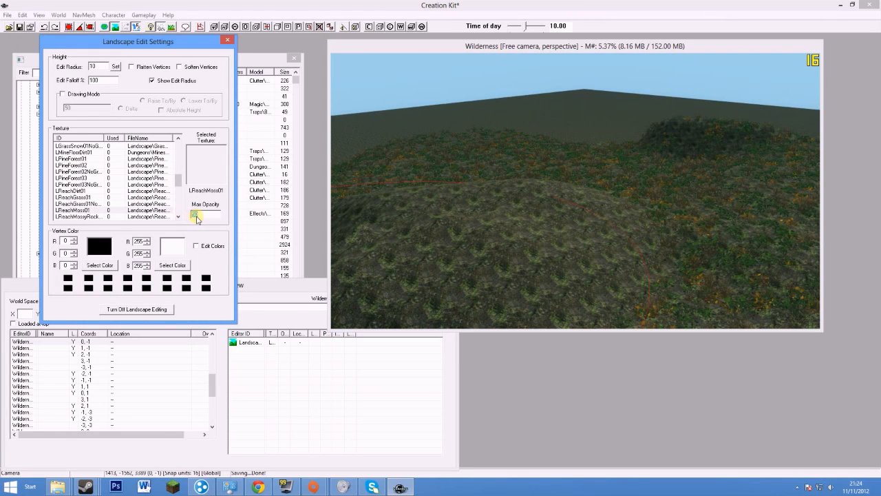
middle_click_drag(391, 245, 645, 246)
scroll(557, 234, "up", 5)
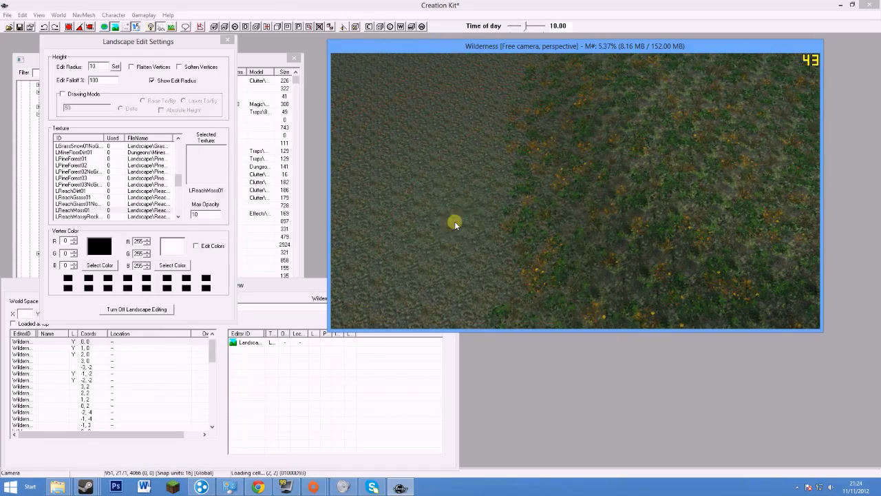
middle_click_drag(457, 232, 610, 188)
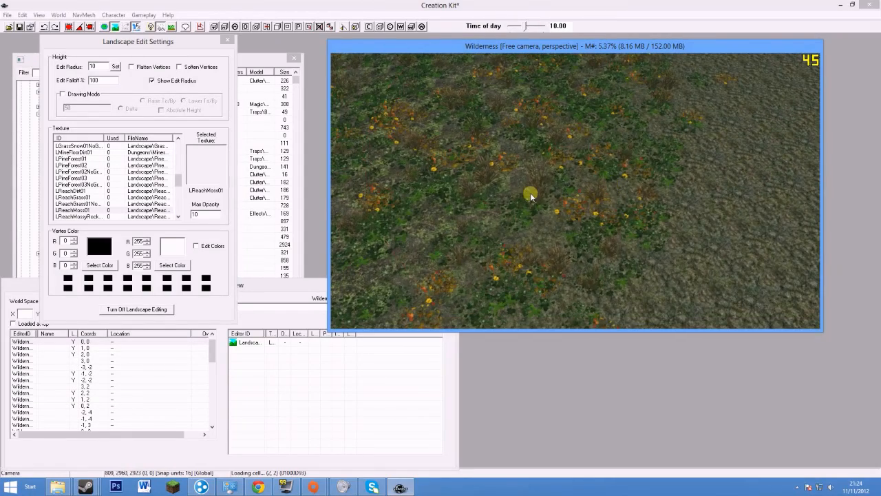
right_click_drag(531, 194, 701, 217)
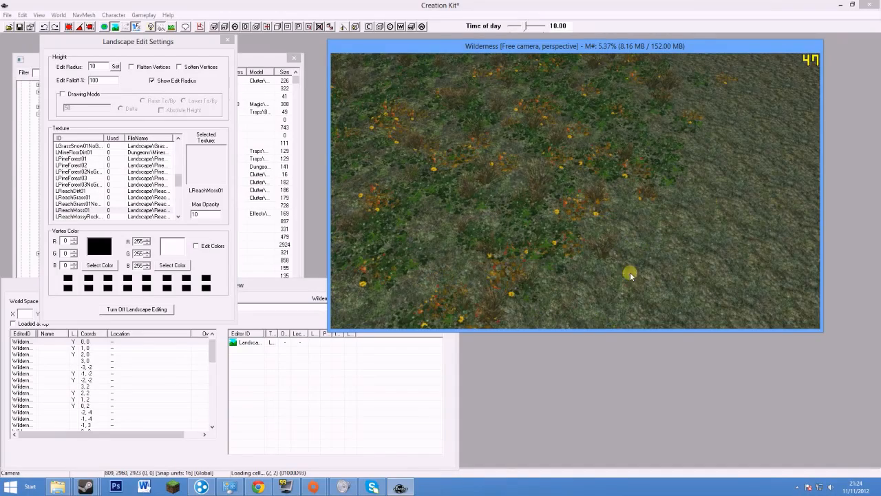
Paint more green LReachMoss01 patches over other unpainted stretches of ground
scroll(631, 272, "down", 8)
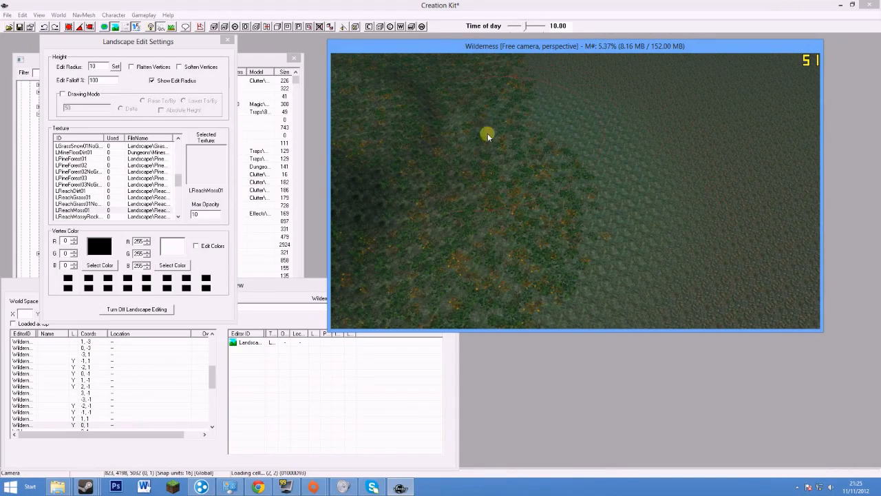
middle_click_drag(496, 243, 470, 89)
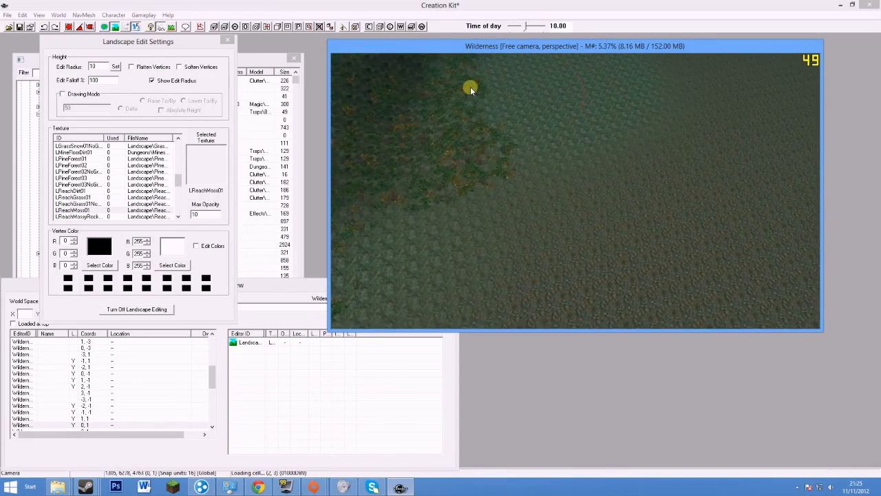
middle_click_drag(723, 185, 464, 214)
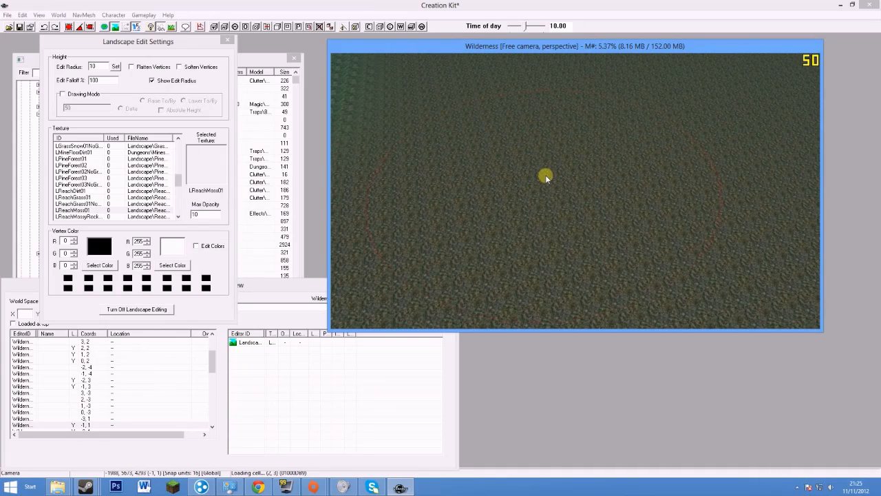
middle_click_drag(583, 179, 543, 169)
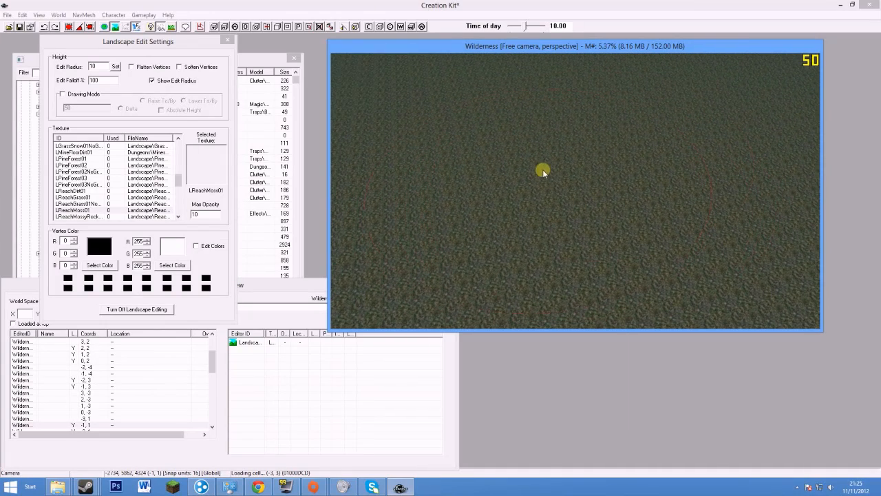
mouse_move(618, 184)
right_mouse_down()
mouse_move(619, 226)
mouse_move(584, 232)
right_mouse_up()
middle_click_drag(584, 232, 733, 172)
scroll(575, 193, "up", 3)
middle_click_drag(623, 152, 411, 179)
scroll(430, 181, "down", 5)
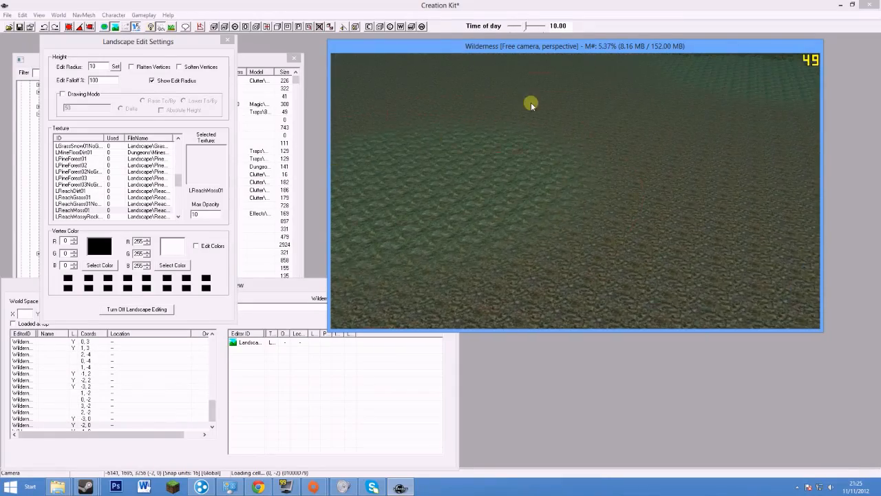
middle_click_drag(531, 102, 384, 260)
middle_click_drag(746, 209, 435, 217)
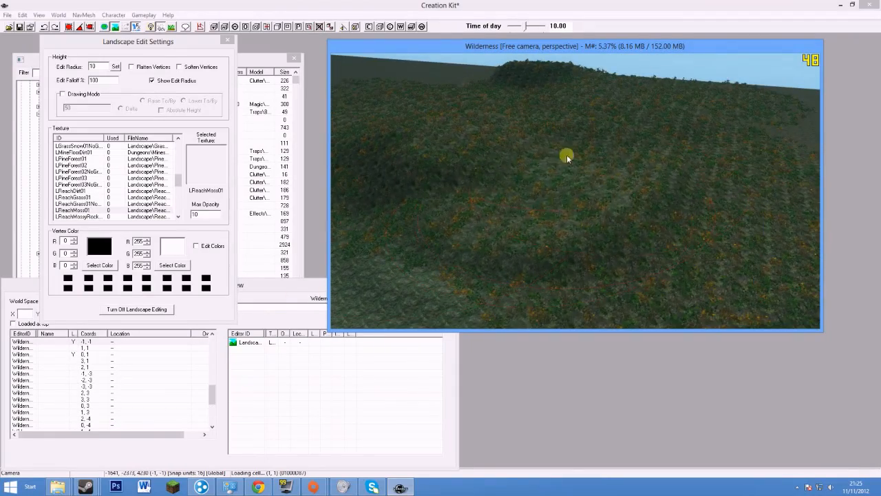
middle_click_drag(663, 162, 438, 241)
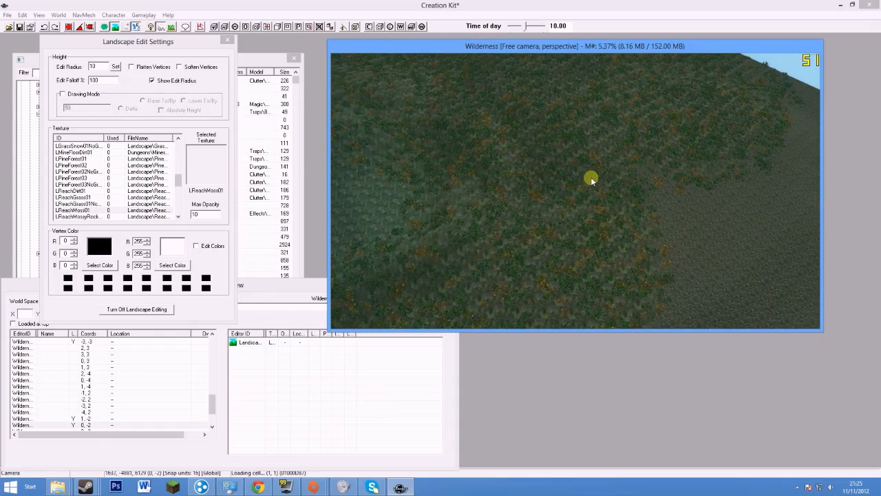
scroll(591, 177, "up", 6)
middle_click_drag(605, 139, 651, 219)
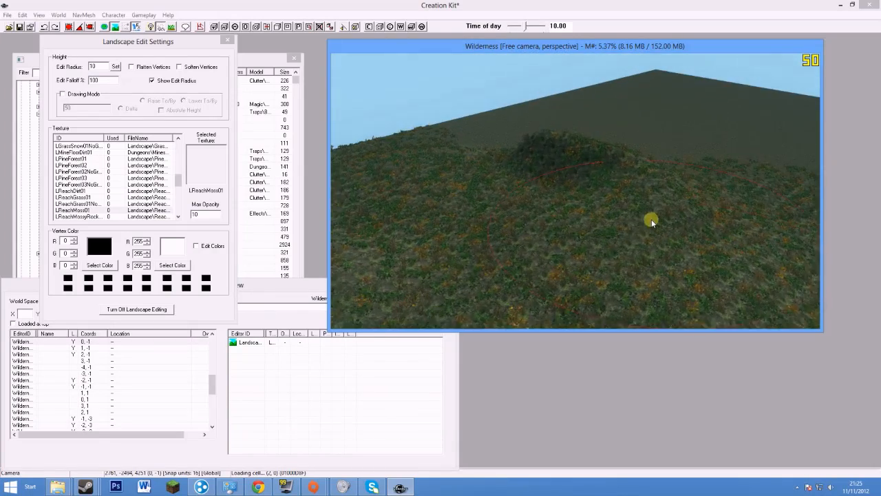
middle_click_drag(516, 227, 406, 173)
Switch to LReachDirt01 and paint dark dirt patches across the mounds
left_click(75, 195)
right_click_drag(517, 203, 508, 167)
scroll(505, 188, "up", 5)
scroll(499, 171, "down", 4)
mouse_move(503, 164)
middle_mouse_down()
mouse_move(665, 226)
mouse_move(464, 203)
mouse_move(668, 163)
mouse_move(485, 179)
mouse_move(691, 159)
mouse_move(689, 151)
mouse_move(549, 151)
mouse_move(513, 191)
mouse_move(537, 207)
mouse_move(532, 254)
mouse_move(581, 203)
mouse_move(514, 161)
mouse_move(406, 165)
mouse_move(397, 151)
mouse_move(476, 144)
mouse_move(588, 192)
mouse_move(602, 221)
middle_mouse_up()
scroll(588, 193, "down", 8)
middle_click_drag(547, 196, 427, 117)
middle_click_drag(513, 155, 642, 273)
Enable Drawing Mode at Delta 50 and raise several new grassy and rocky hills
scroll(588, 236, "up", 5)
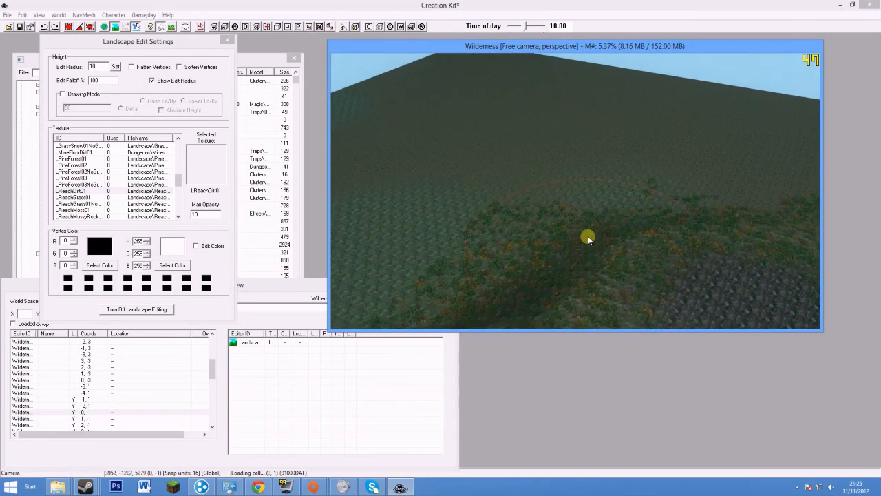
left_click(65, 96)
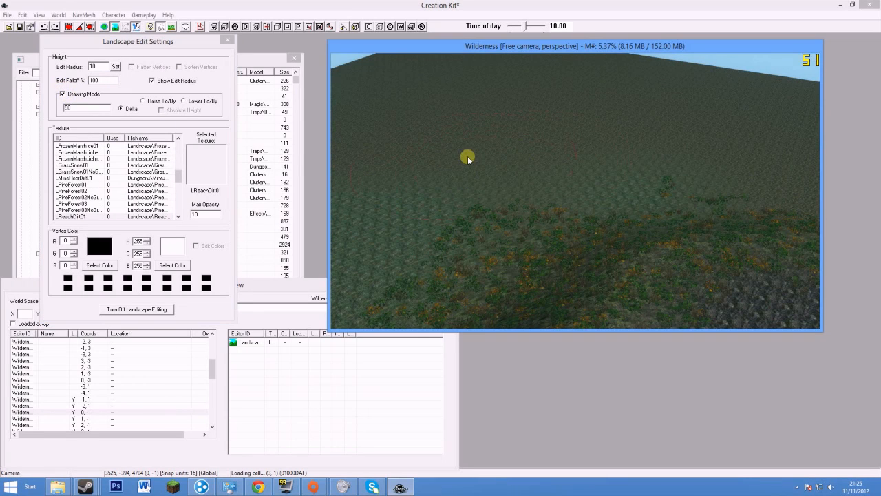
mouse_move(521, 143)
left_mouse_down()
mouse_move(586, 158)
mouse_move(693, 110)
mouse_move(346, 250)
mouse_move(413, 212)
left_mouse_up()
middle_click_drag(413, 212, 630, 245, "shift")
mouse_move(630, 245)
left_mouse_down()
mouse_move(551, 237)
mouse_move(428, 153)
mouse_move(406, 158)
left_mouse_up()
mouse_move(406, 158)
middle_mouse_down("shift")
mouse_move(626, 176)
mouse_move(625, 225)
mouse_move(573, 225)
mouse_move(404, 189)
middle_mouse_up("shift")
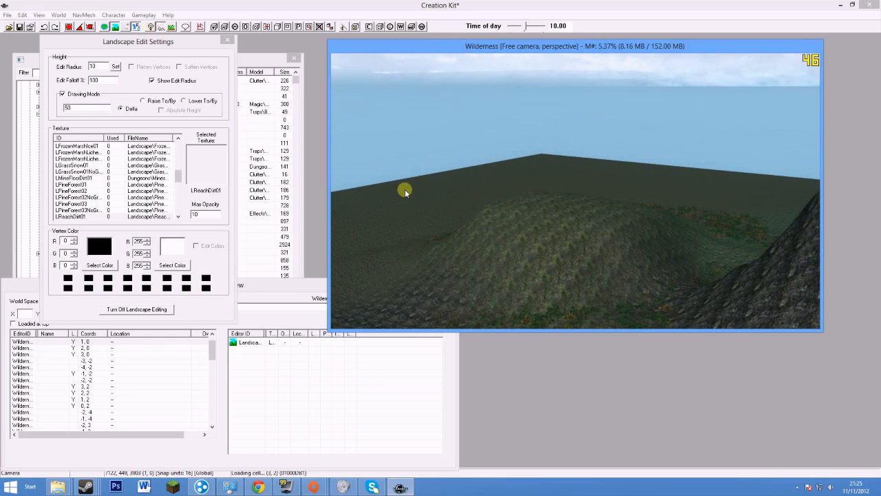
mouse_move(380, 261)
left_mouse_down()
mouse_move(524, 209)
mouse_move(655, 270)
mouse_move(427, 255)
mouse_move(601, 270)
left_mouse_up()
mouse_move(600, 270)
middle_mouse_down("shift")
mouse_move(638, 244)
mouse_move(580, 303)
middle_mouse_up("shift")
mouse_move(580, 303)
left_mouse_down()
mouse_move(621, 188)
mouse_move(580, 253)
mouse_move(585, 199)
mouse_move(483, 153)
left_mouse_up()
mouse_move(484, 153)
middle_mouse_down("shift")
mouse_move(423, 182)
mouse_move(556, 224)
mouse_move(635, 230)
mouse_move(730, 177)
mouse_move(696, 242)
mouse_move(500, 167)
mouse_move(683, 197)
mouse_move(496, 181)
mouse_move(756, 123)
mouse_move(696, 110)
mouse_move(419, 222)
mouse_move(417, 237)
mouse_move(552, 210)
mouse_move(544, 183)
mouse_move(509, 185)
mouse_move(502, 203)
mouse_move(603, 230)
mouse_move(509, 232)
mouse_move(549, 204)
mouse_move(641, 193)
mouse_move(555, 213)
mouse_move(671, 289)
mouse_move(533, 191)
mouse_move(627, 199)
mouse_move(710, 263)
mouse_move(678, 248)
middle_mouse_up("shift")
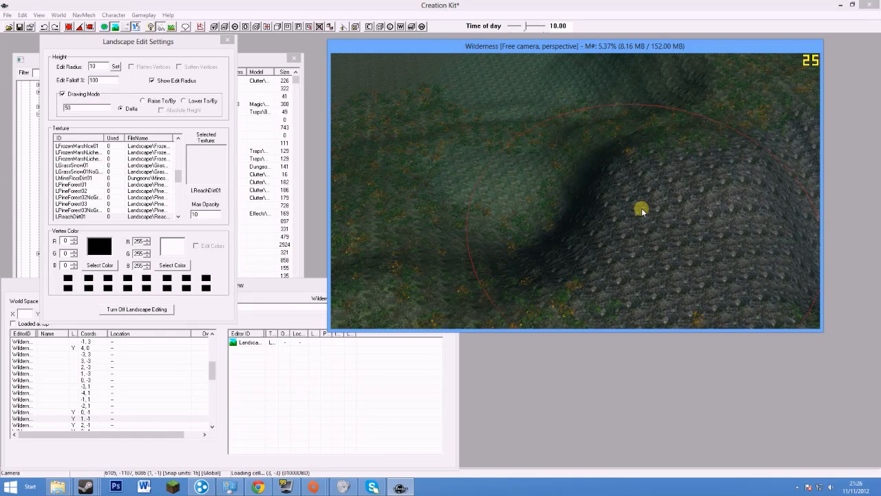
middle_click_drag(466, 149, 569, 238, "shift")
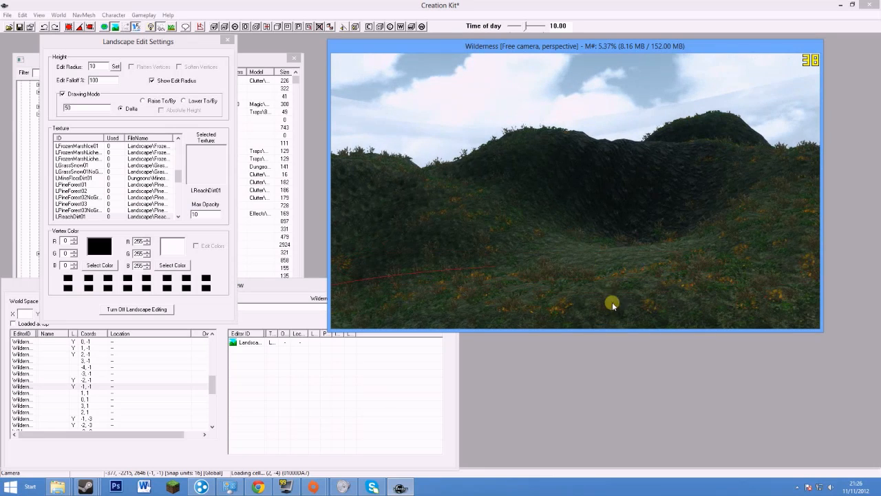
Open the taskbar's hidden-icons overflow twice, viewing the hills from higher up in between
left_click(796, 485)
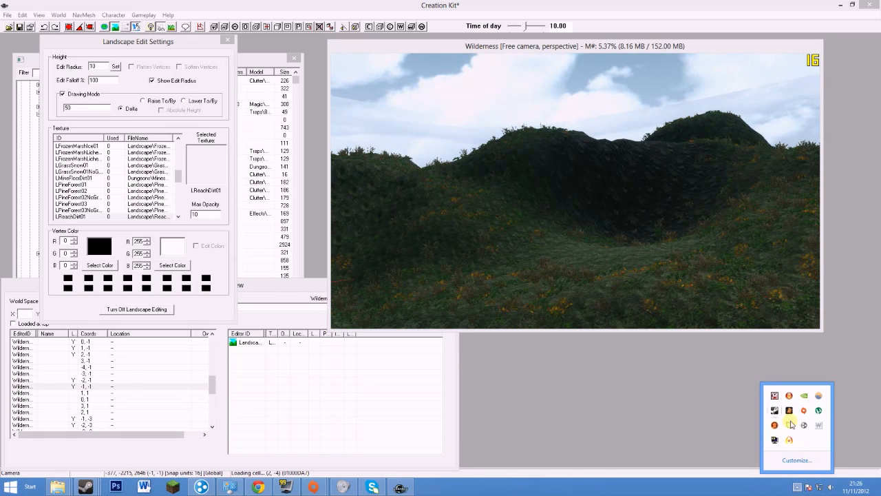
middle_click_drag(508, 195, 564, 202, "shift")
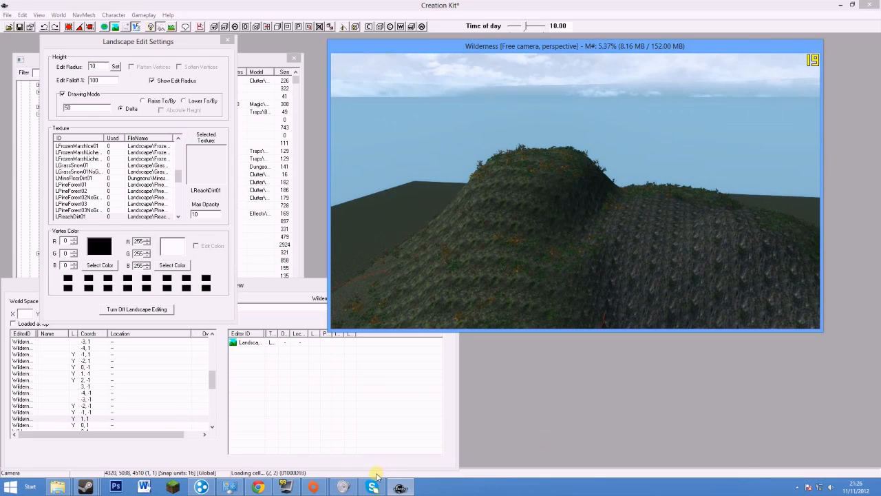
left_click(795, 487)
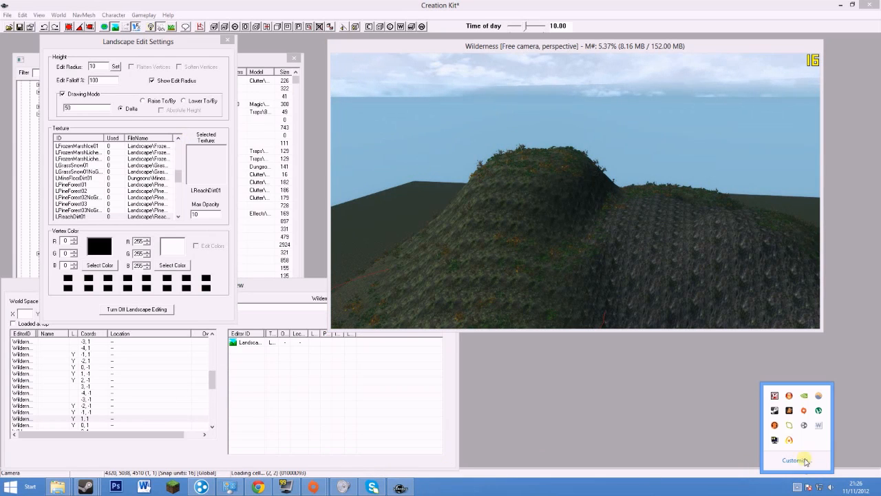